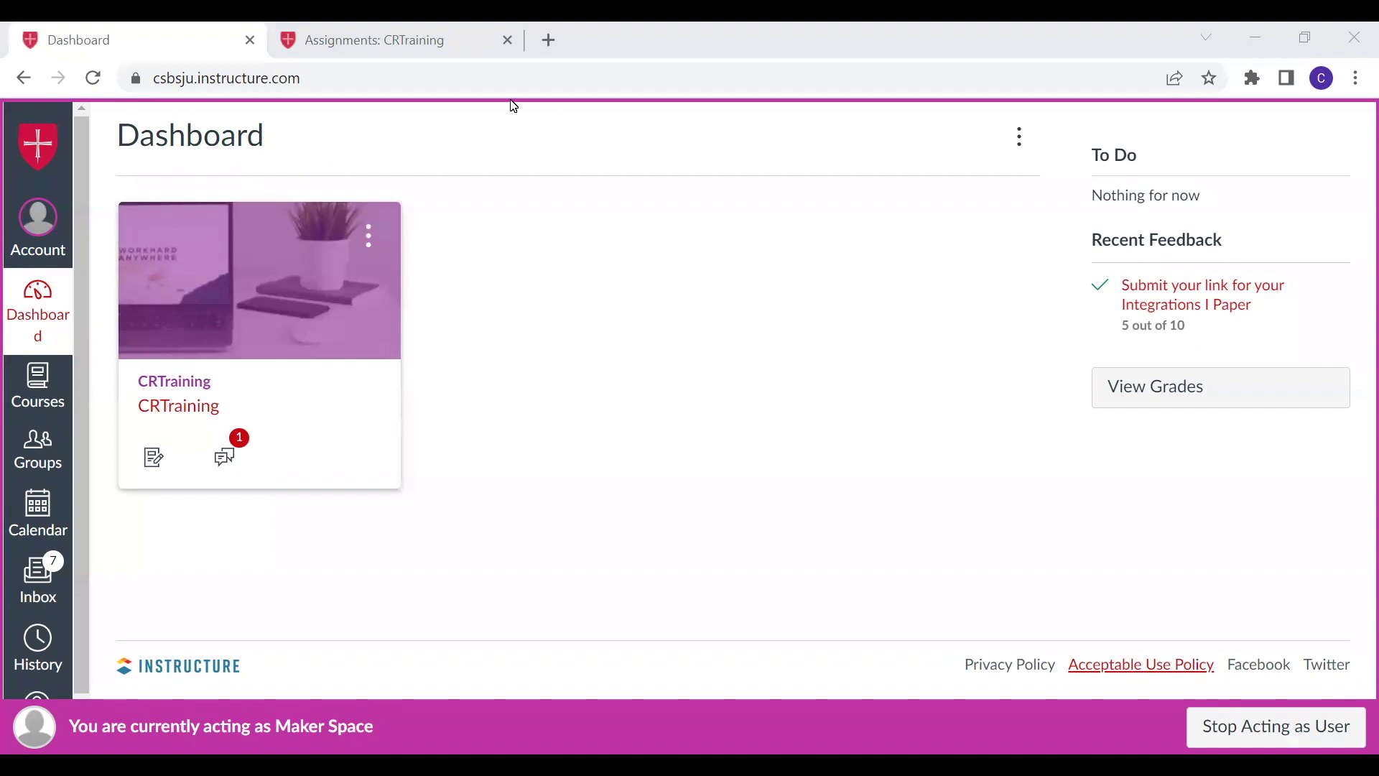
Step: Open Folio for the signed-in account and go to its Portfolium profile page
{"action": "left_click", "coordinate": [49, 225]}
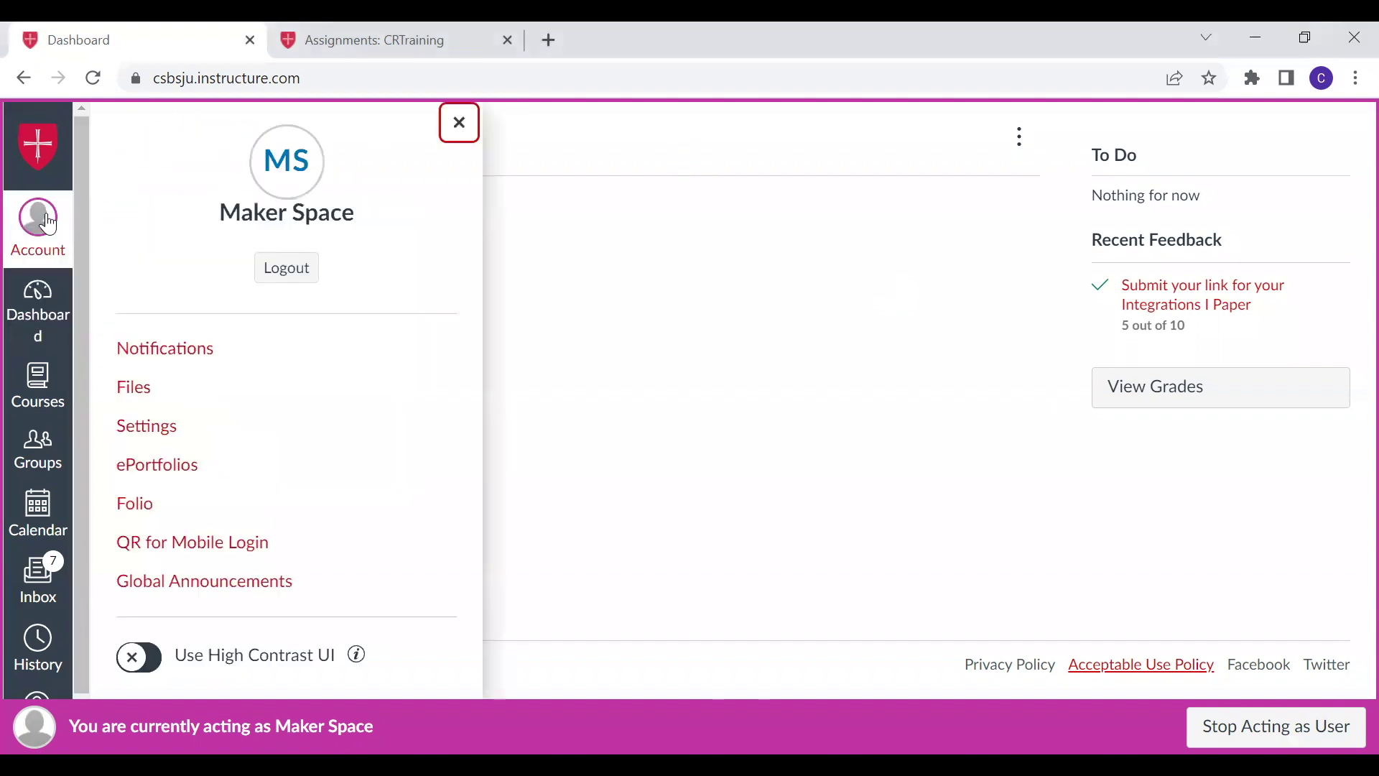
{"action": "left_click", "coordinate": [141, 510]}
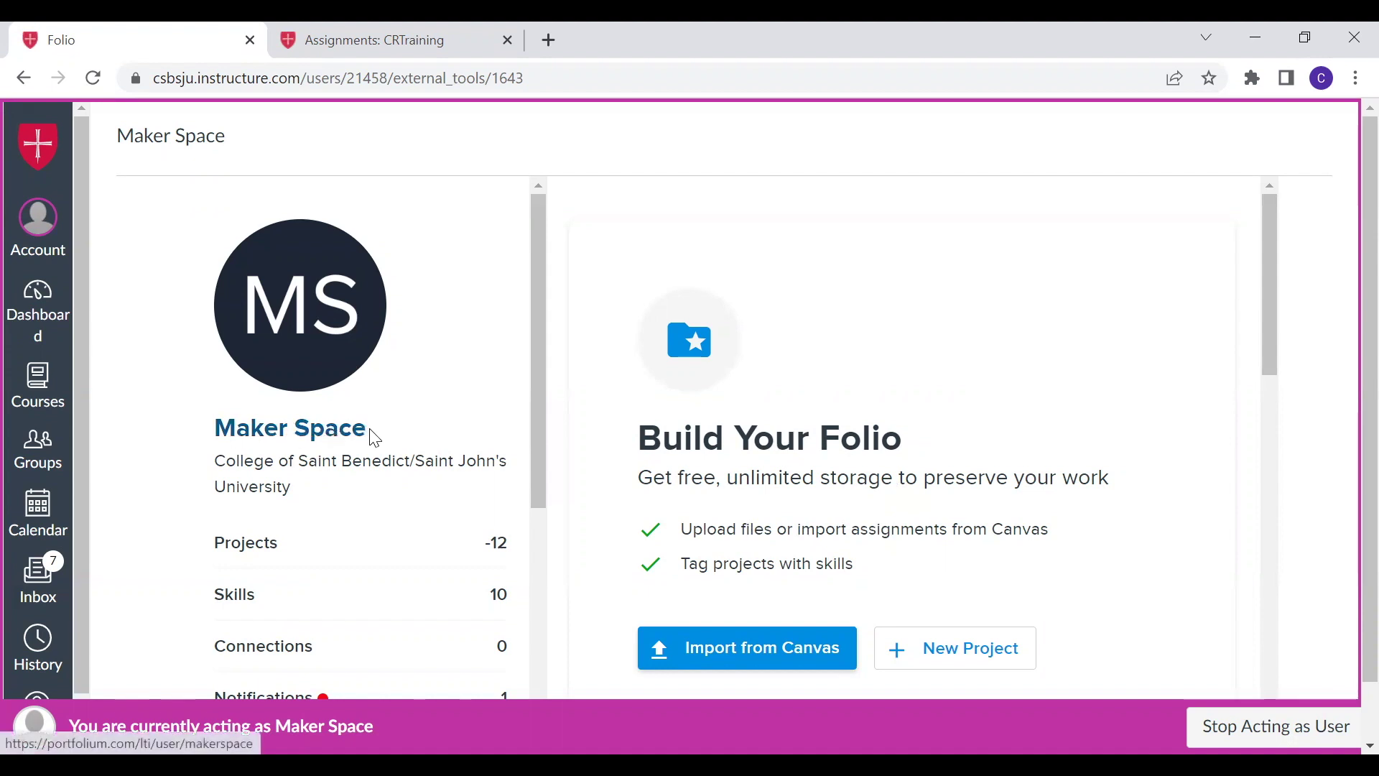
{"action": "left_click", "coordinate": [307, 440]}
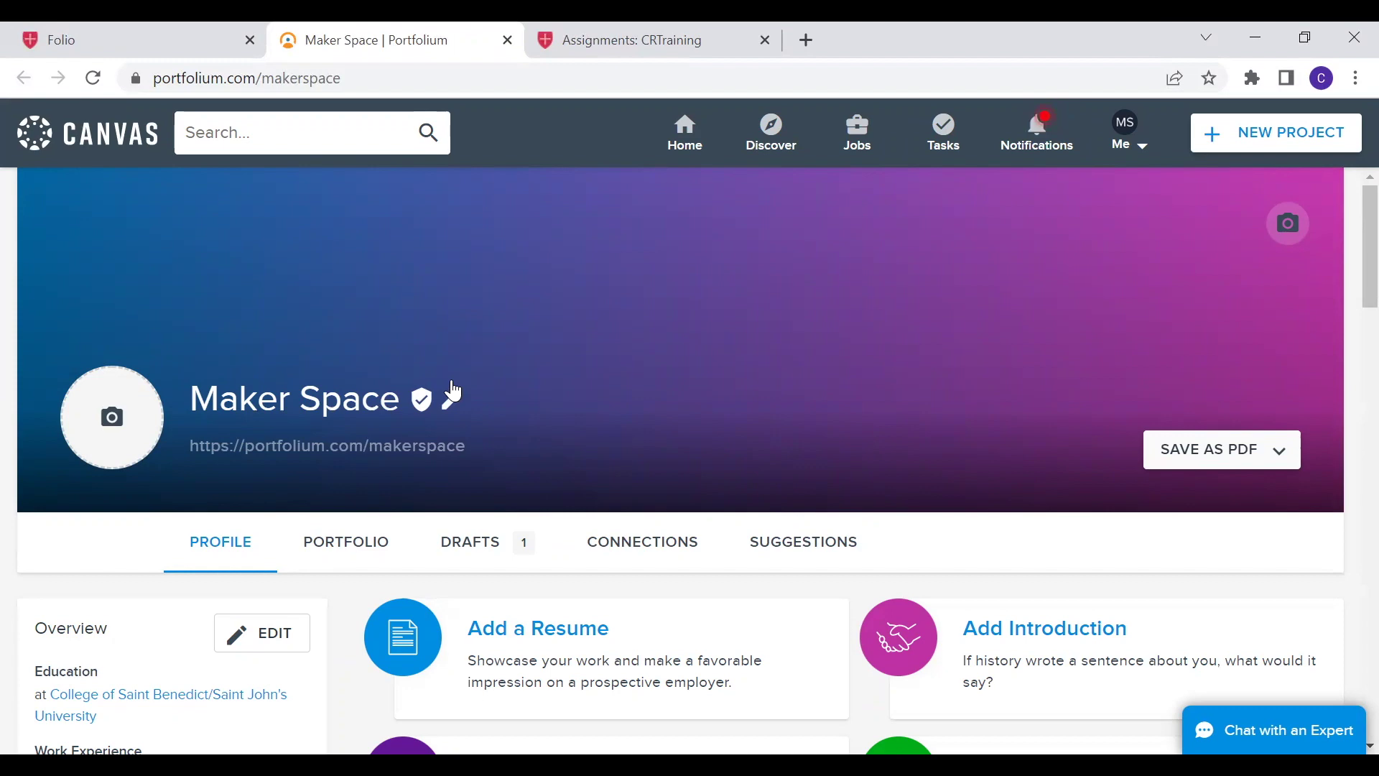
Step: Review the editable profile details down to the location, save the profile and return to the Folio page
{"action": "left_click", "coordinate": [260, 638]}
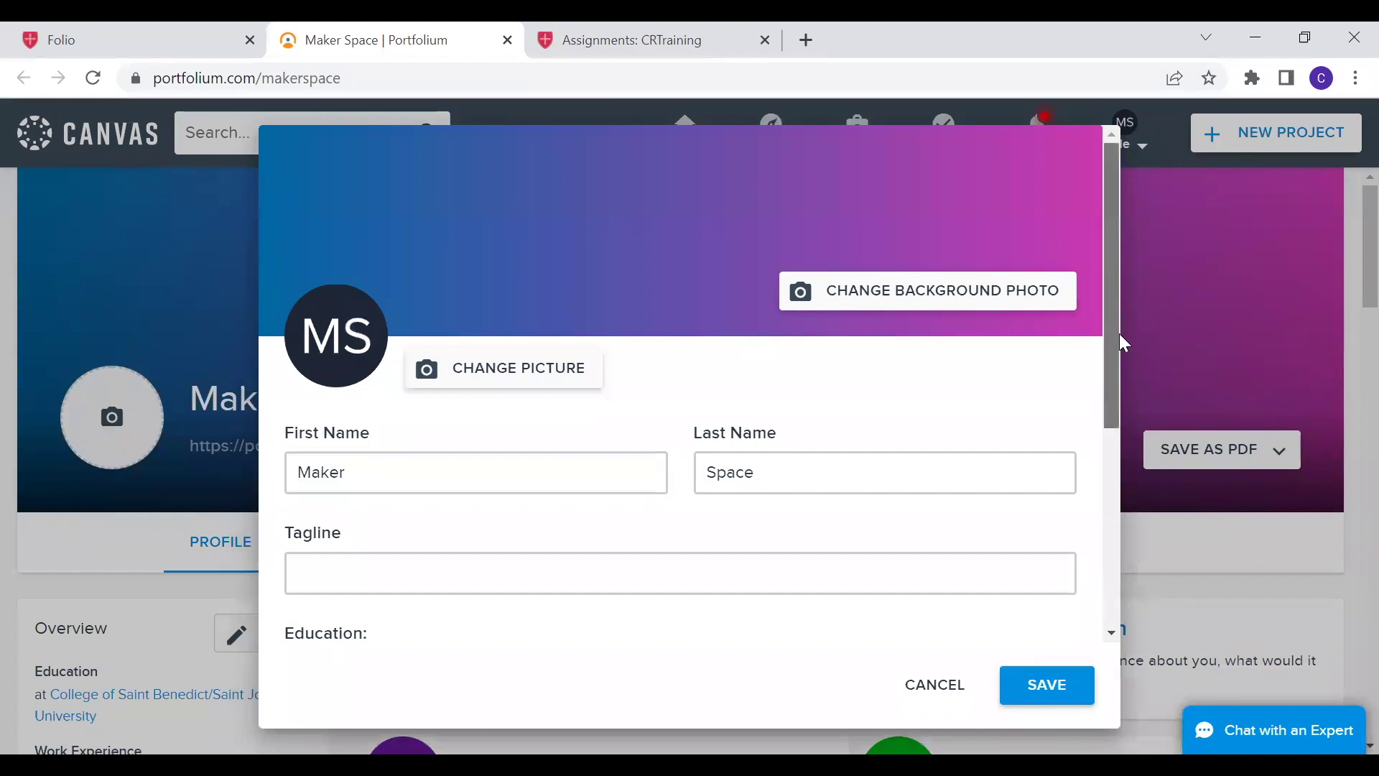
{"action": "left_click_drag", "start_coordinate": [1125, 345], "coordinate": [1142, 563]}
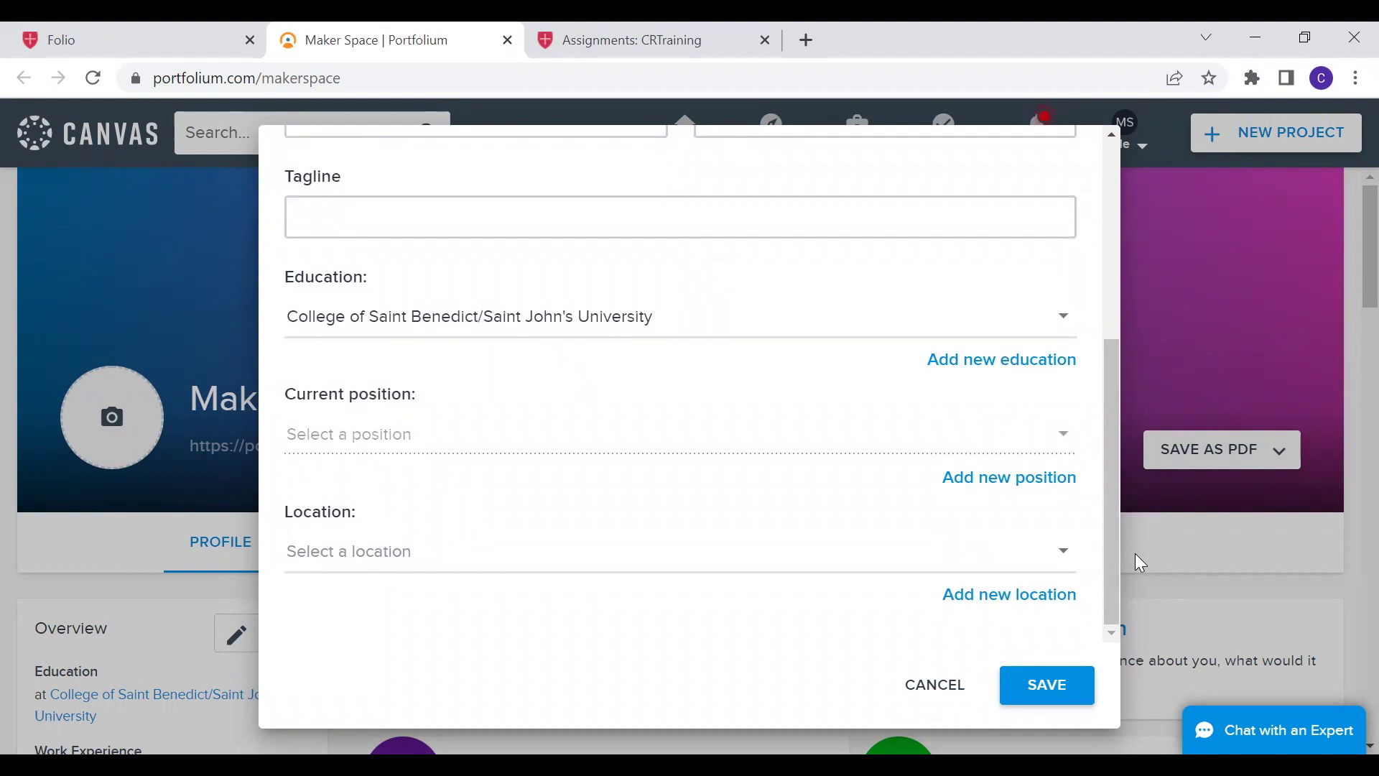
{"action": "left_click", "coordinate": [1059, 698]}
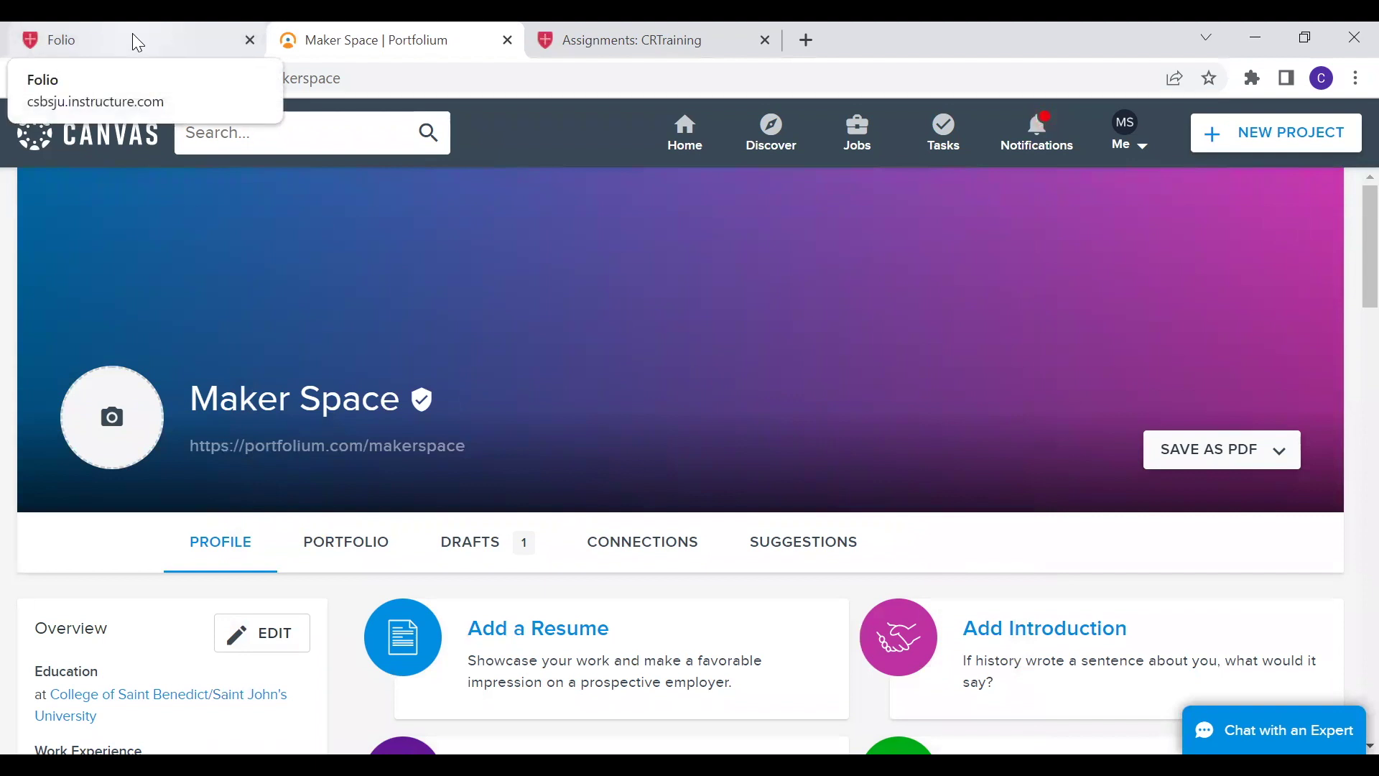
{"action": "key", "text": "ctrl+w"}
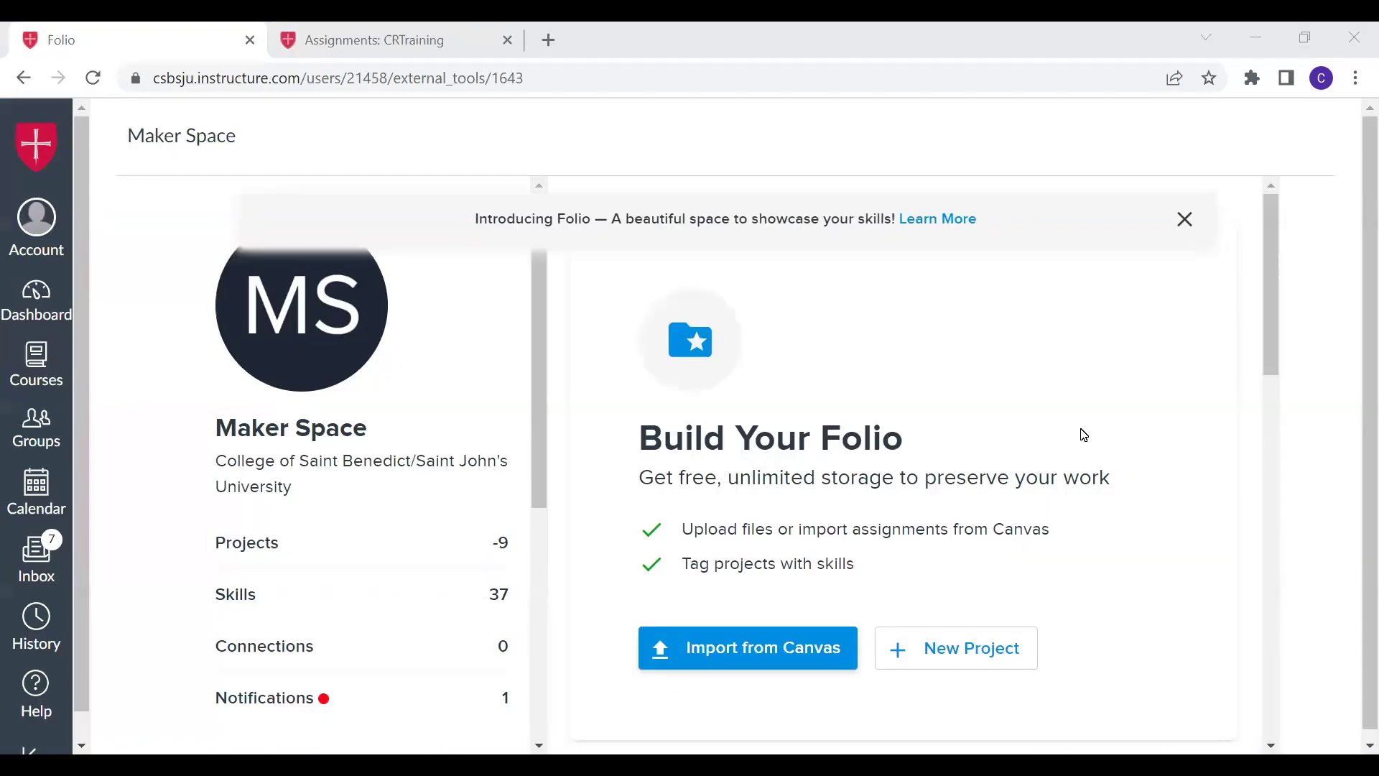
Step: Start a new Folio project and title it "Paper for Theology 1"
{"action": "left_click", "coordinate": [962, 655]}
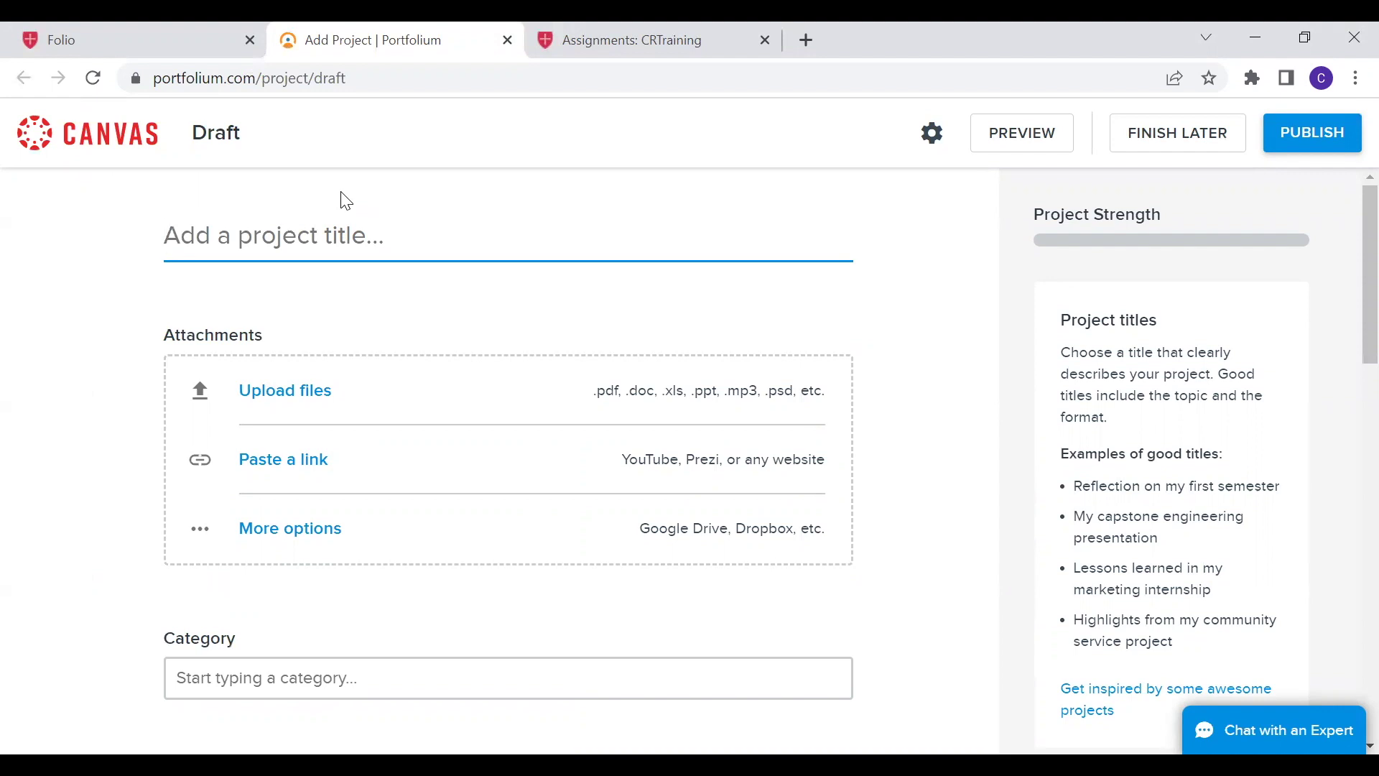
{"action": "key", "text": "Tab"}
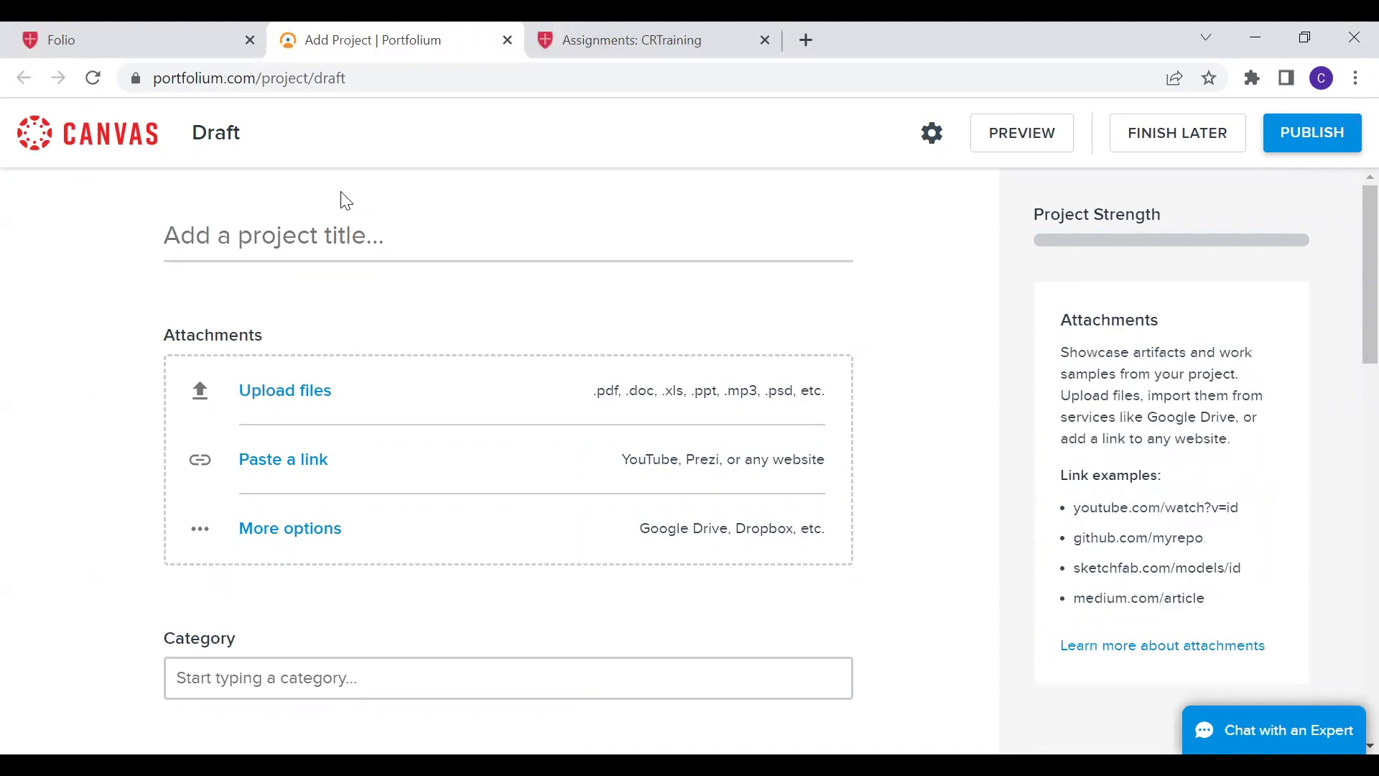
{"action": "left_click", "coordinate": [333, 235]}
{"action": "type", "text": "Pape"}
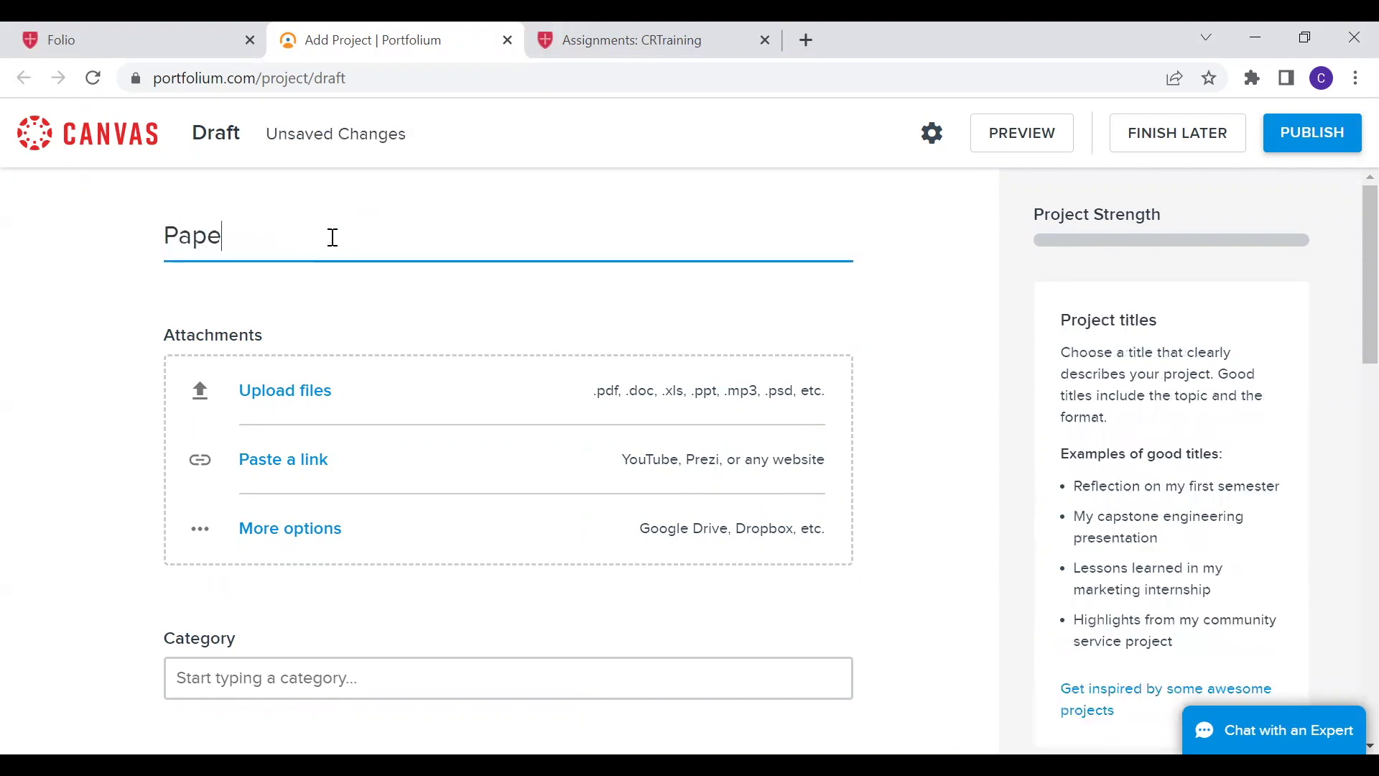
{"action": "type", "text": "r for Theo"}
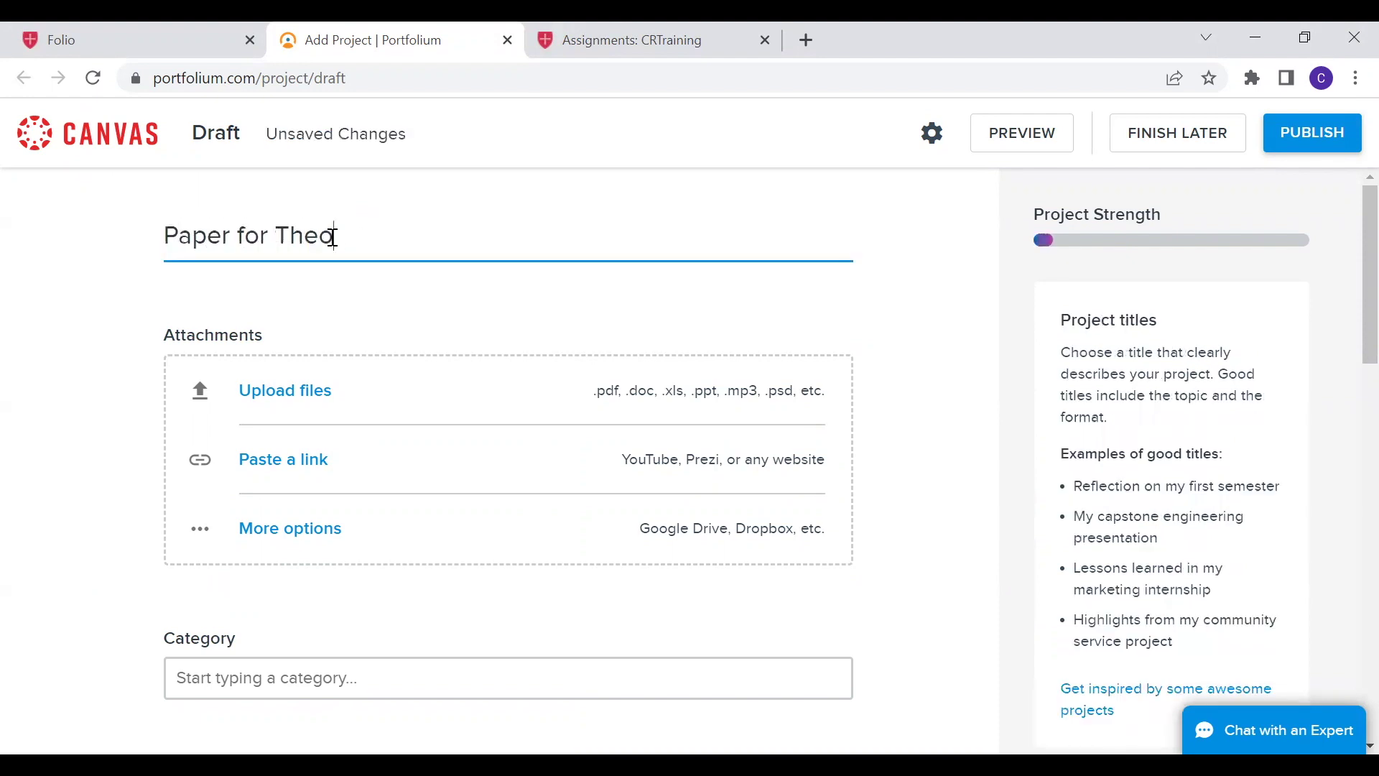
{"action": "type", "text": "logy "}
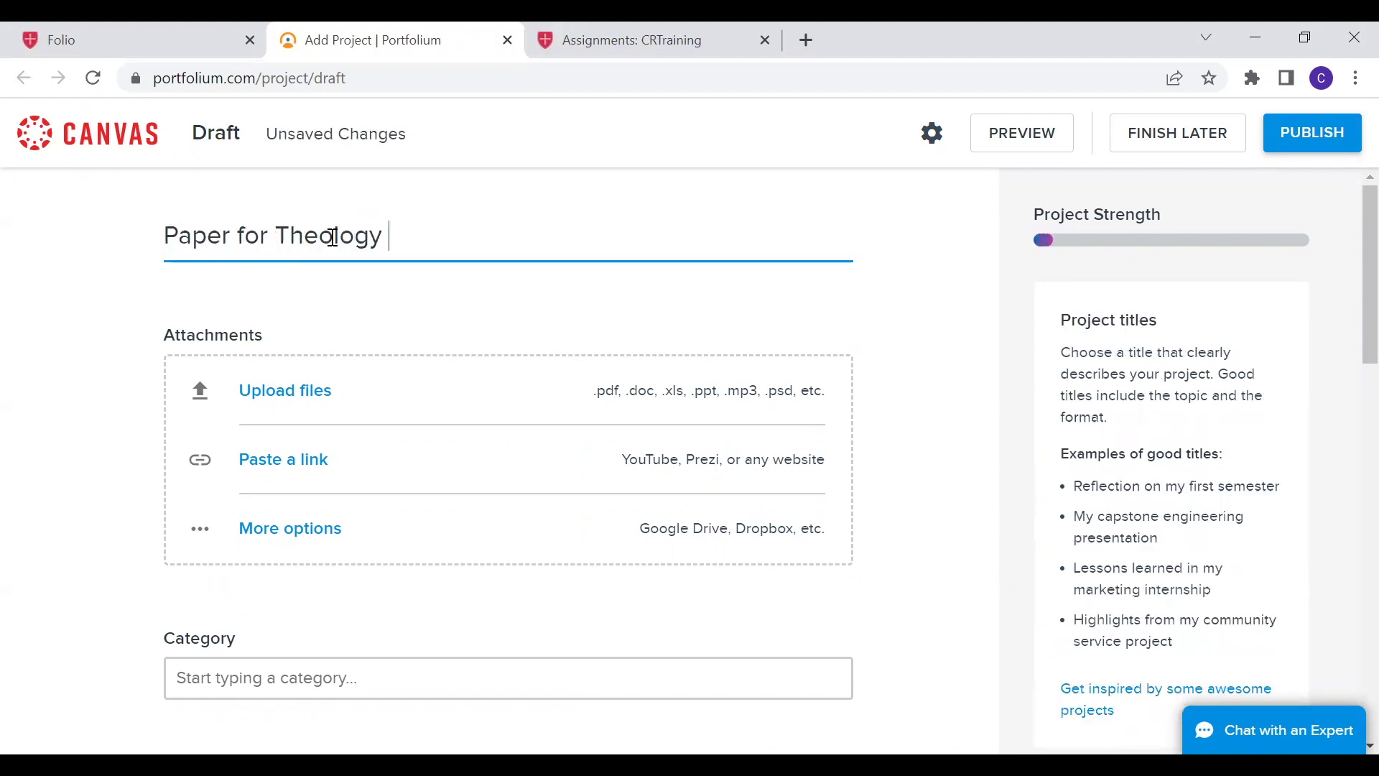
{"action": "type", "text": "1"}
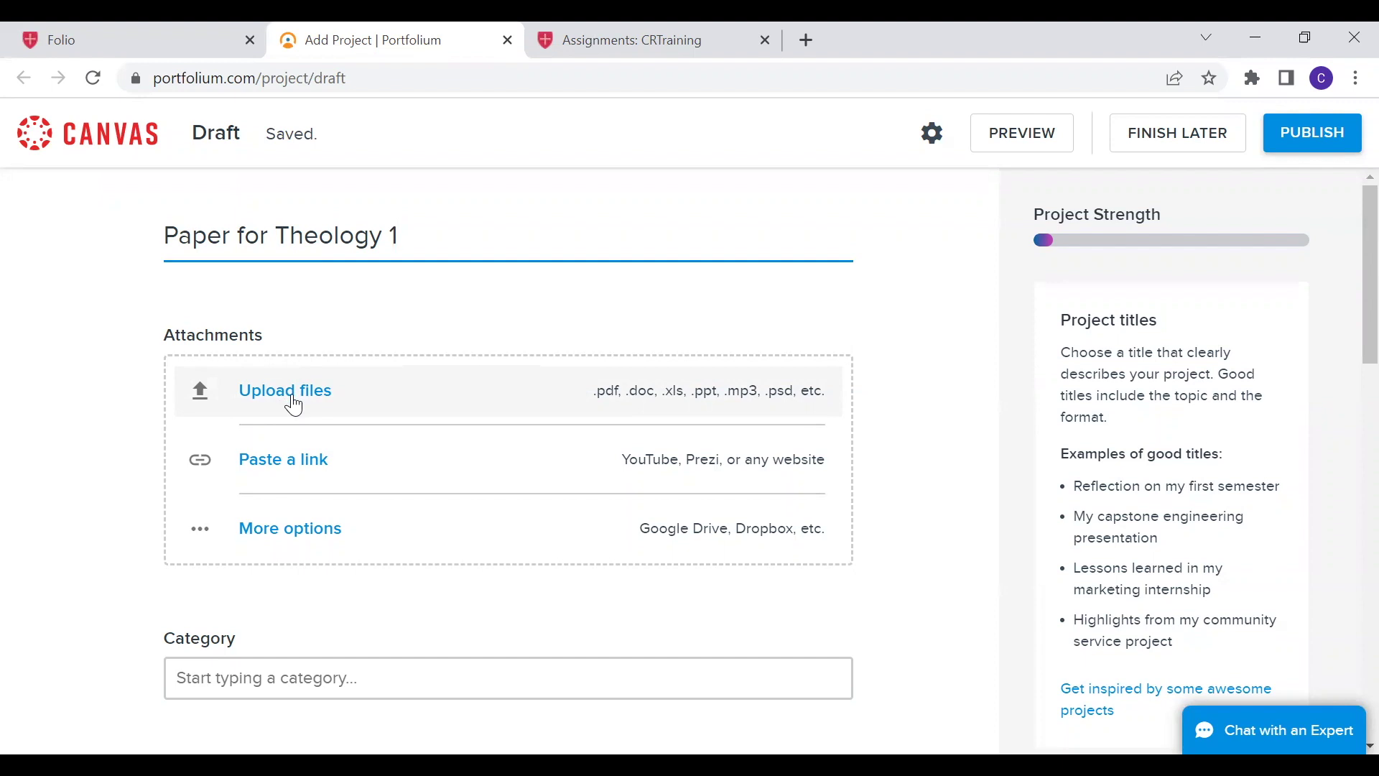
Step: Attach the Word file "Assignment Example" from the Documents folder to the project
{"action": "left_click", "coordinate": [294, 407]}
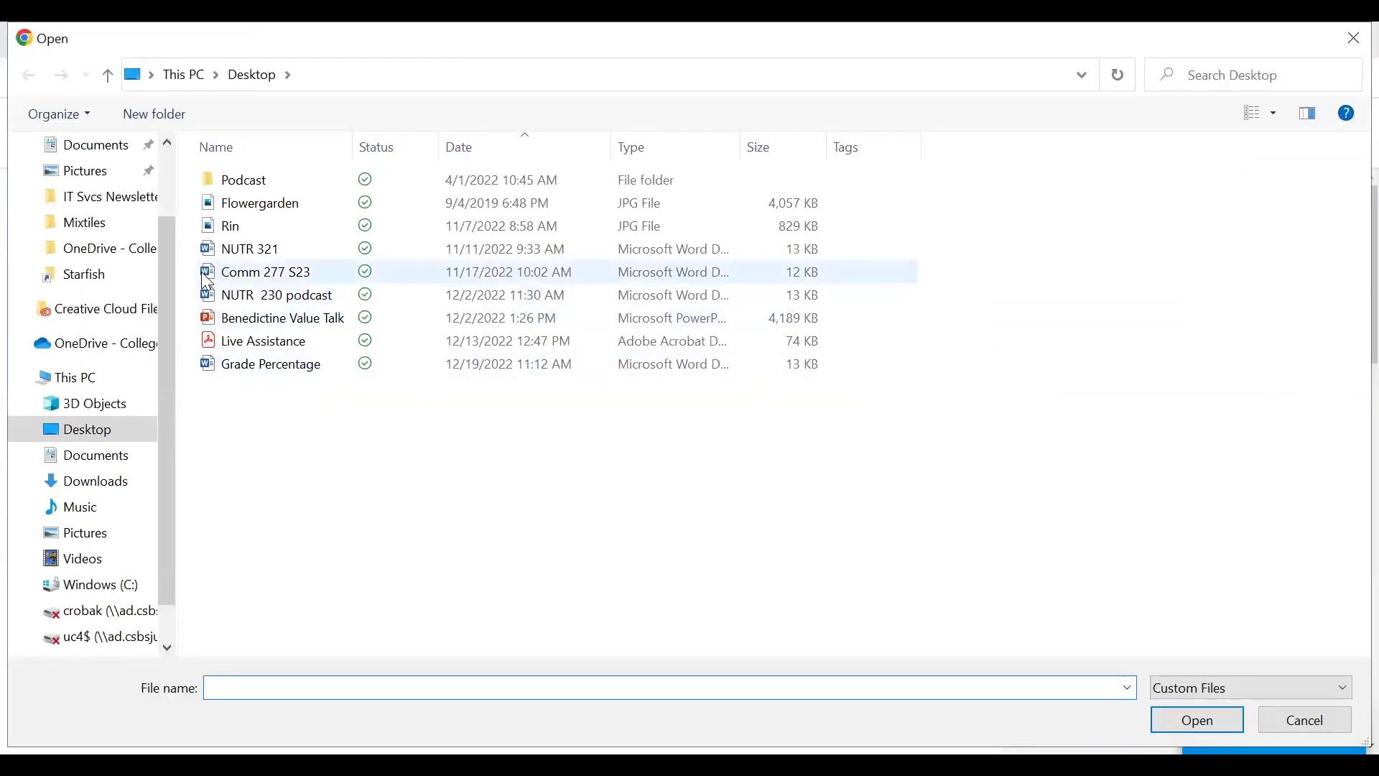
{"action": "left_click_drag", "start_coordinate": [176, 279], "coordinate": [176, 174]}
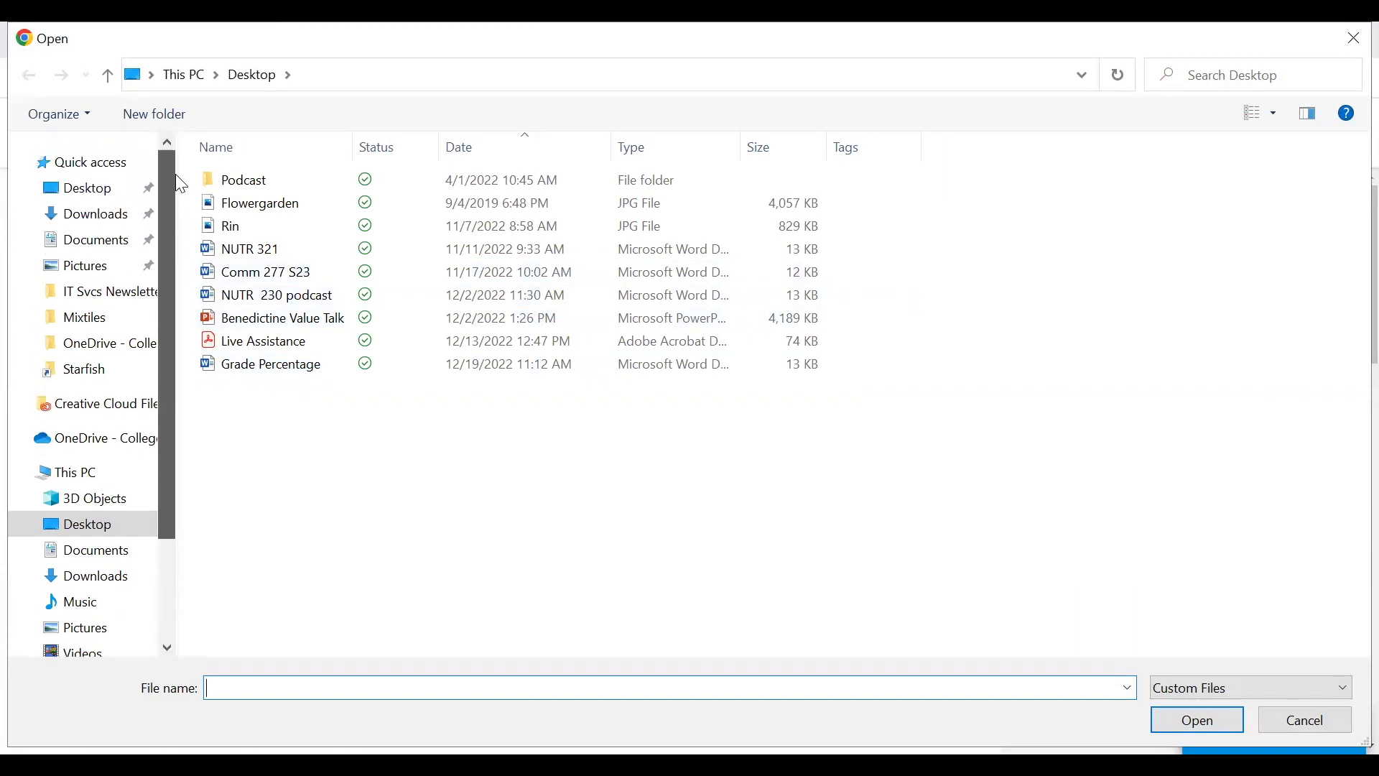
{"action": "left_click", "coordinate": [111, 239]}
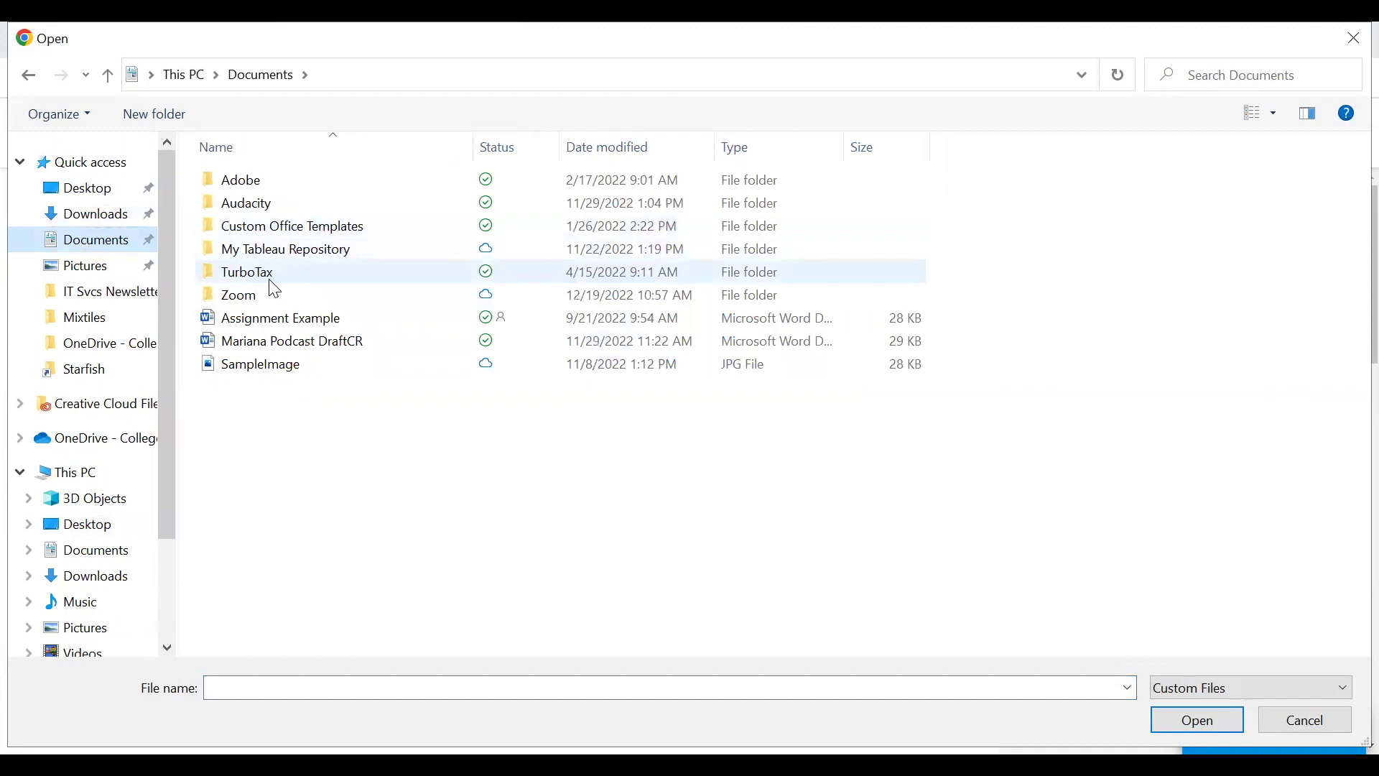
{"action": "left_click", "coordinate": [291, 322]}
{"action": "double_click", "coordinate": [290, 321]}
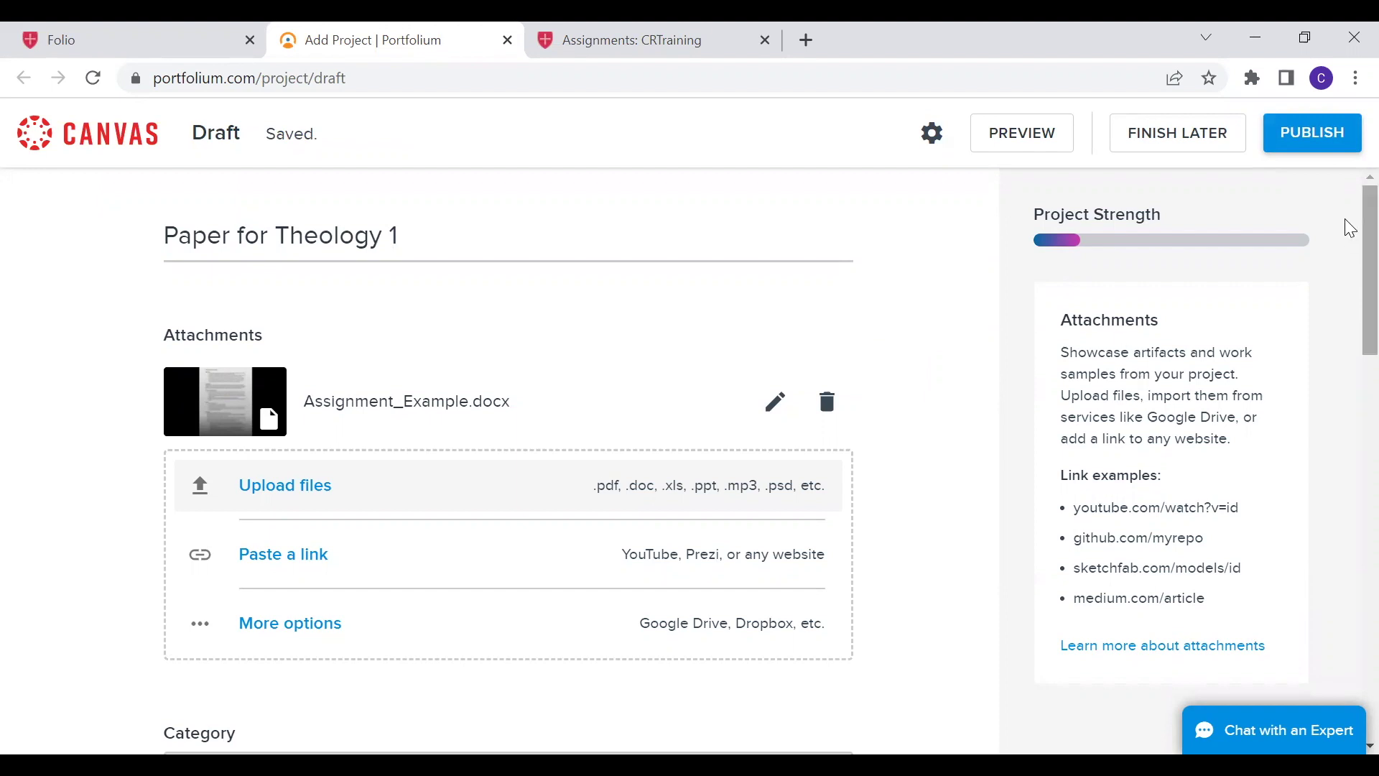
Step: Set the project's category to "Other"
{"action": "scroll", "coordinate": [1351, 229], "scroll_direction": "down", "scroll_amount": 4}
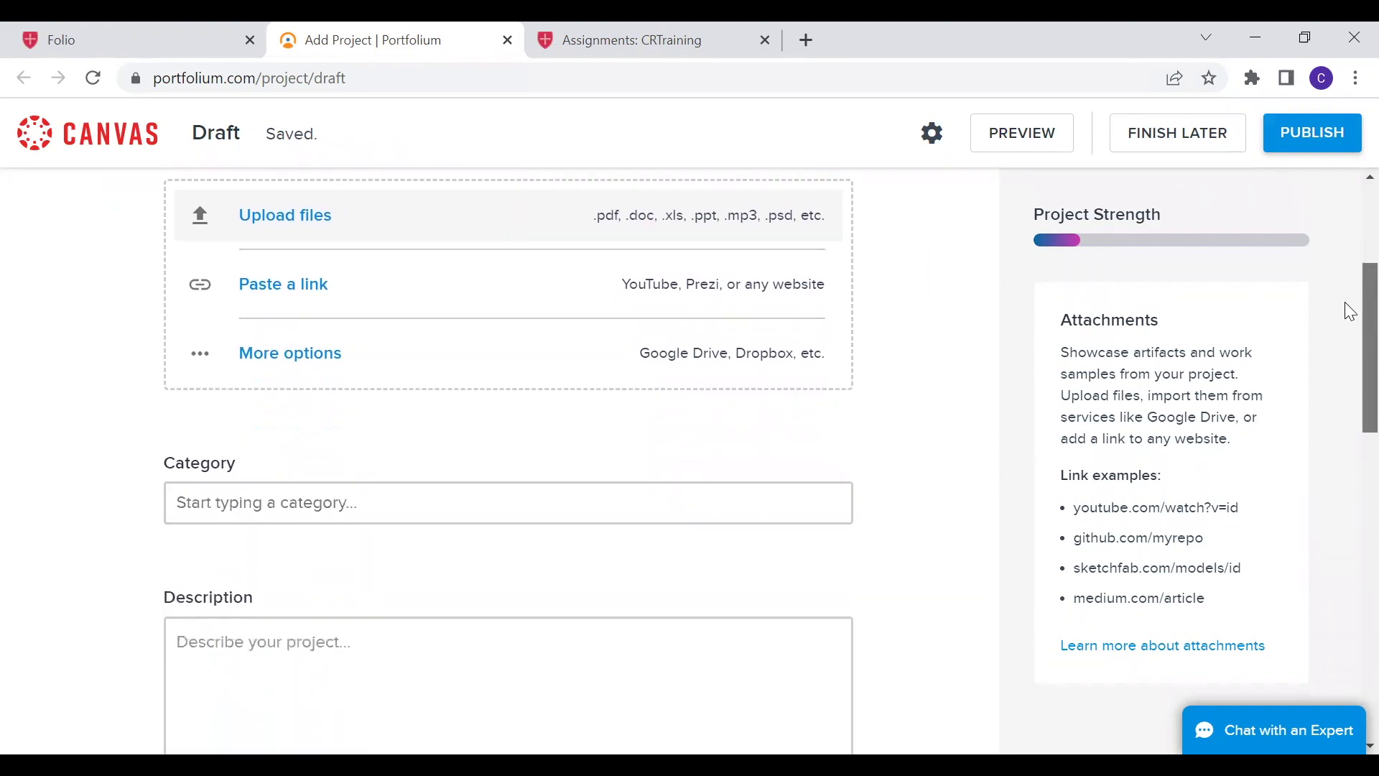
{"action": "scroll", "coordinate": [1343, 313], "scroll_direction": "down", "scroll_amount": 1}
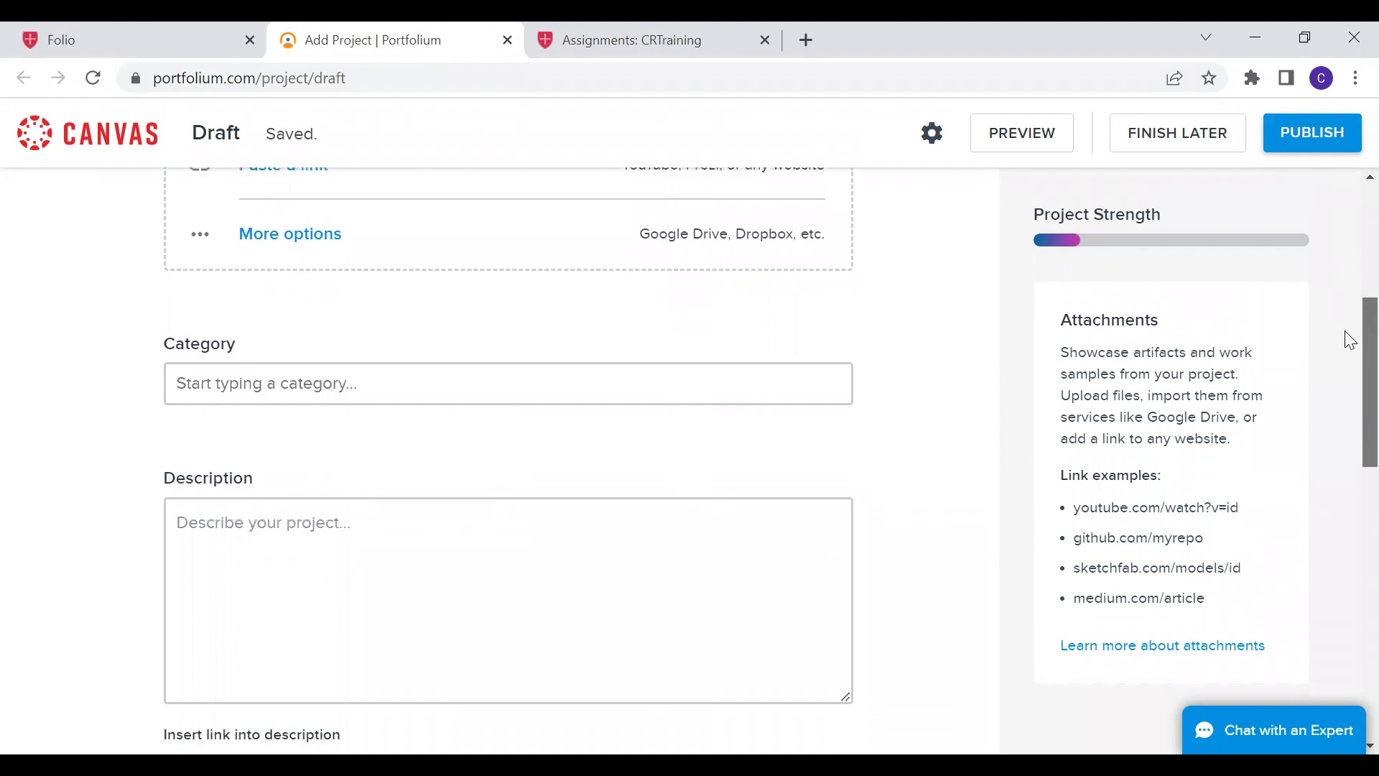
{"action": "left_click", "coordinate": [446, 376]}
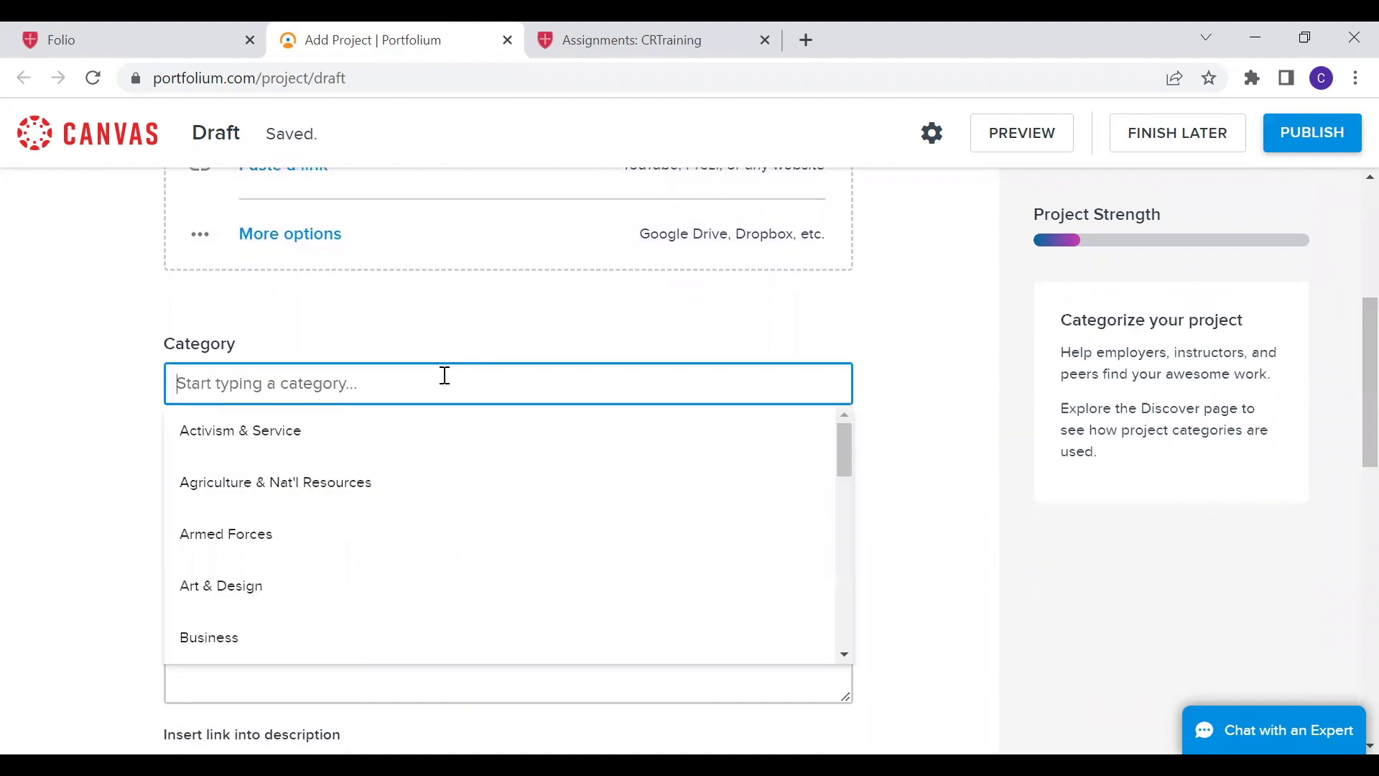
{"action": "type", "text": "Other"}
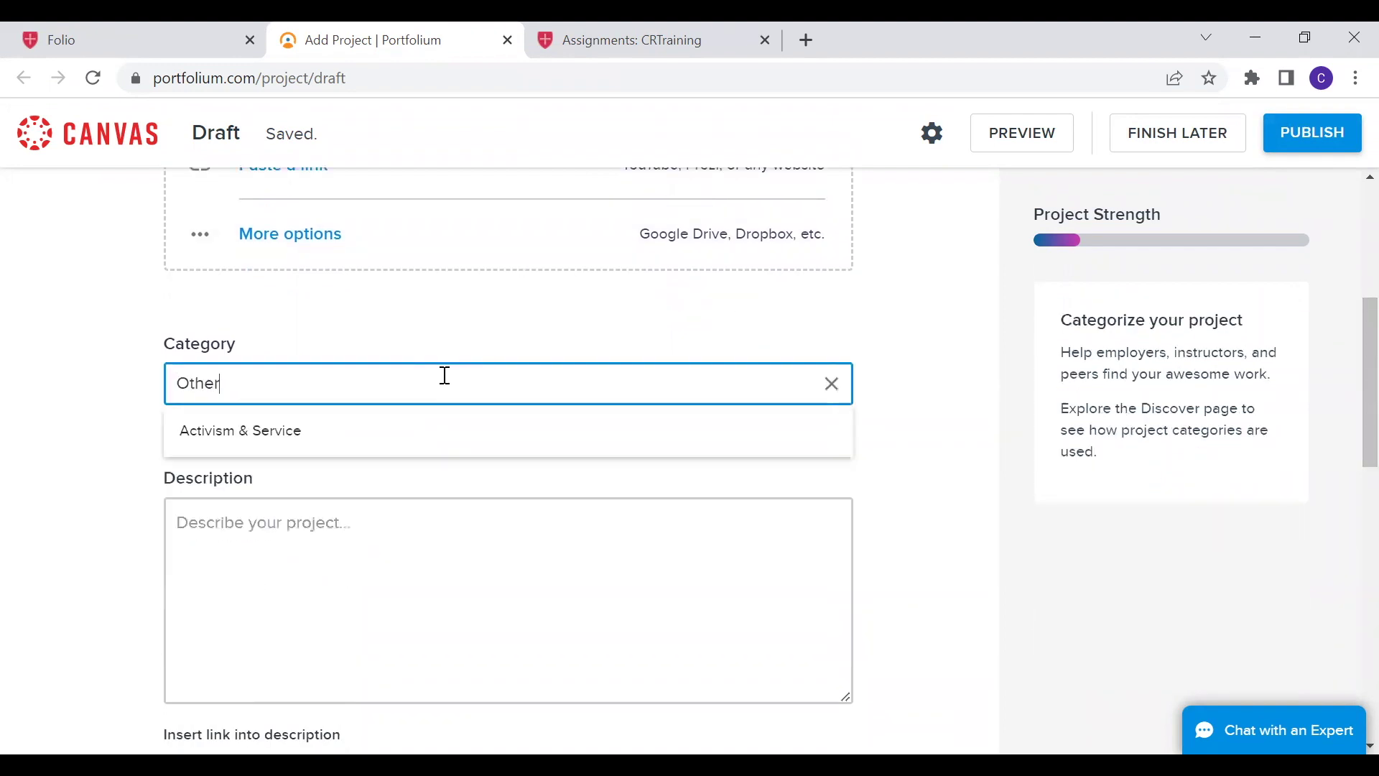
Step: Enter the project description "This is my paper for Theological Reasoning."
{"action": "left_click", "coordinate": [389, 535]}
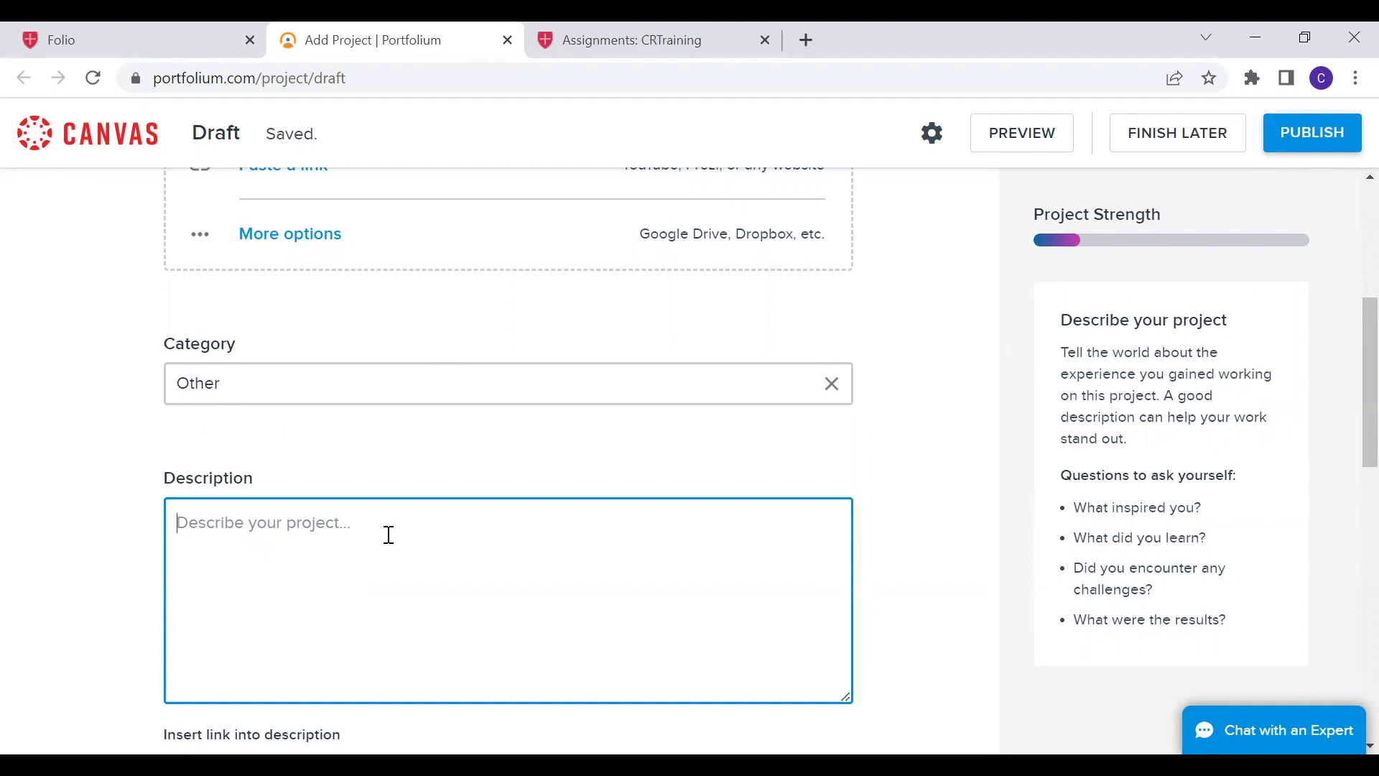
{"action": "type", "text": "This is my paper "}
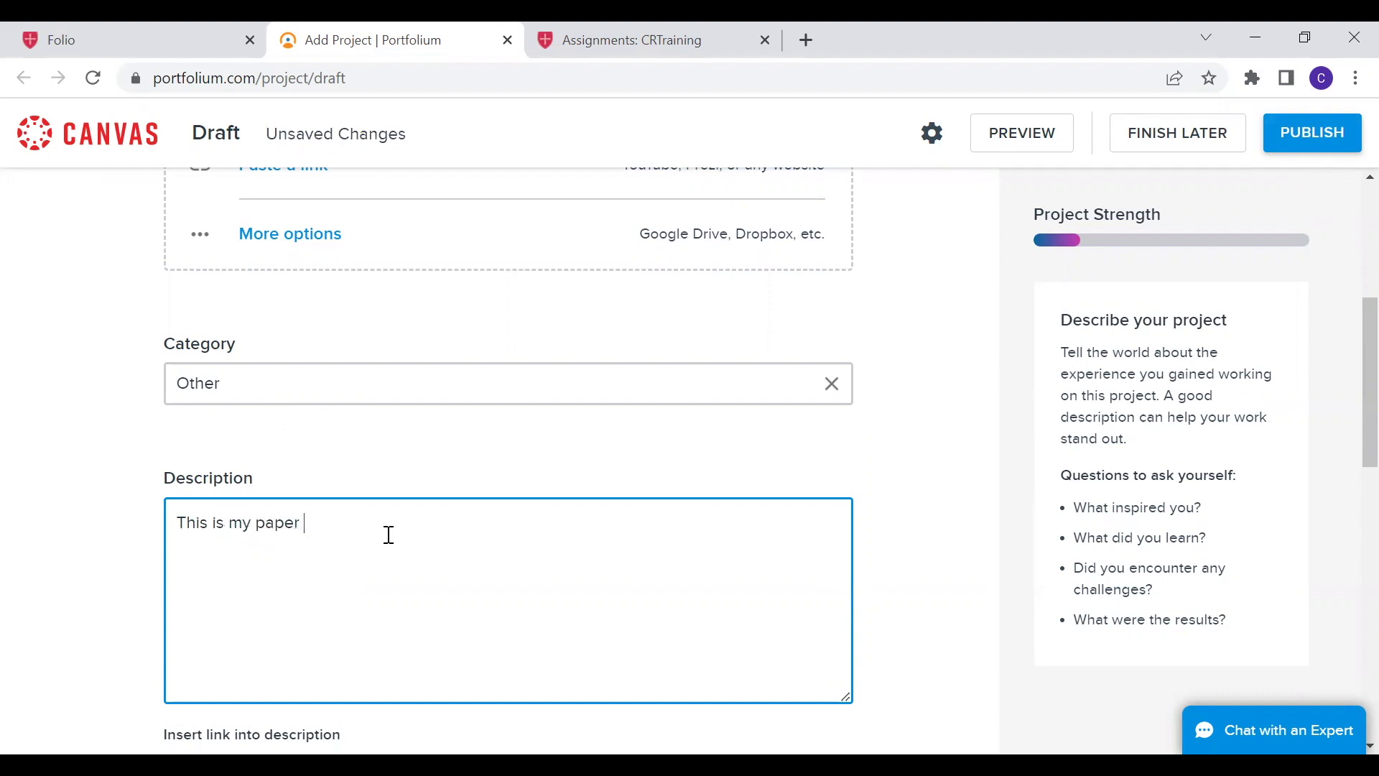
{"action": "type", "text": "for Theol"}
{"action": "type", "text": "ogical Reasoning."}
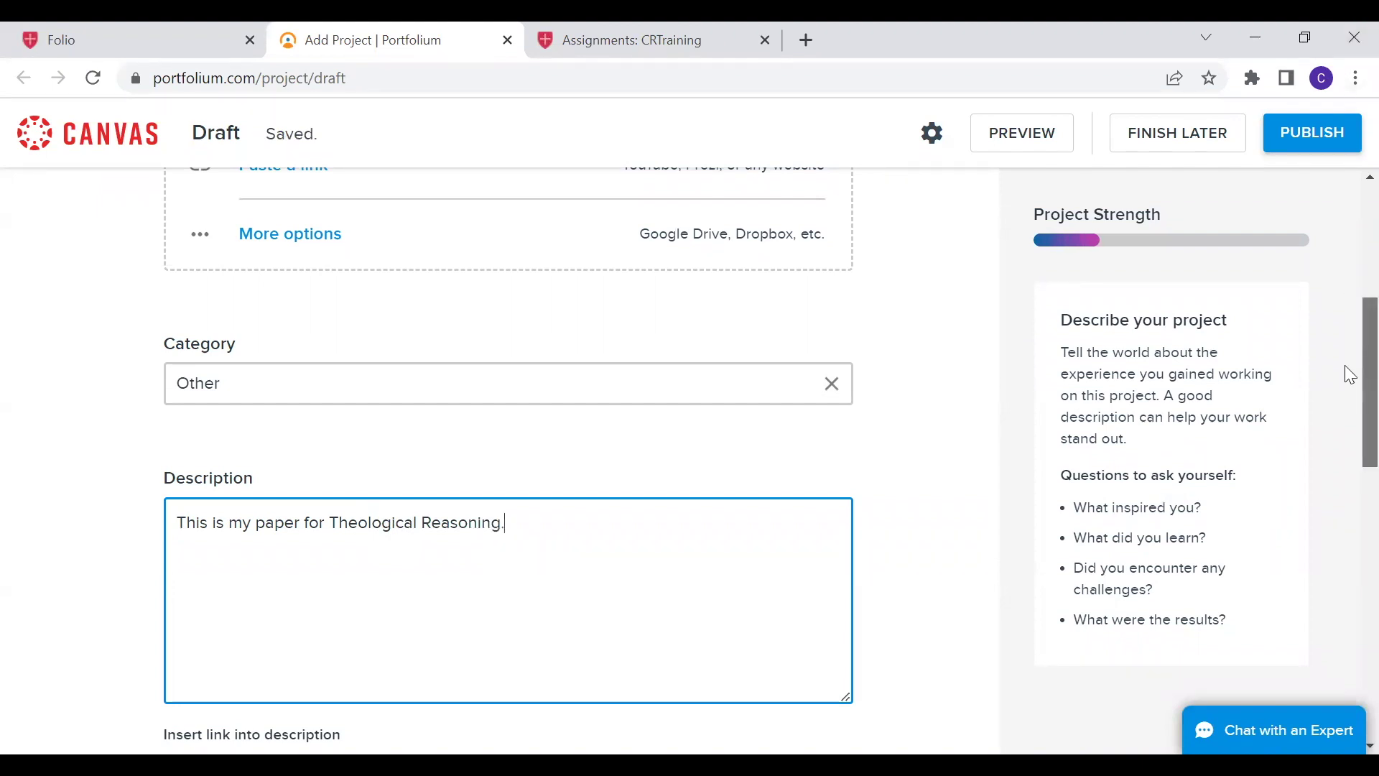
Step: Look through the draft's optional skills, teammates and tags sections
{"action": "scroll", "coordinate": [1344, 382], "scroll_direction": "down", "scroll_amount": 3}
{"action": "scroll", "coordinate": [1349, 445], "scroll_direction": "down", "scroll_amount": 3}
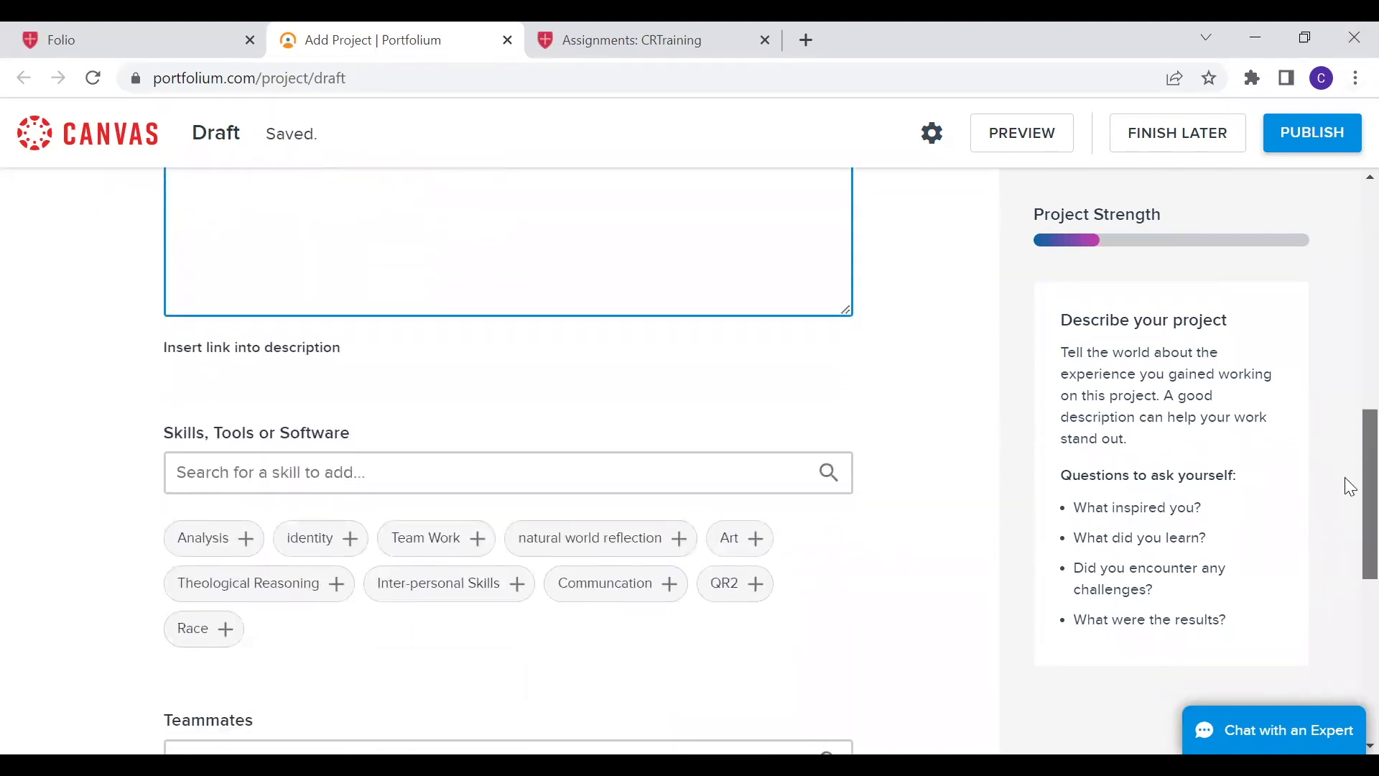
{"action": "scroll", "coordinate": [1349, 486], "scroll_direction": "down", "scroll_amount": 3}
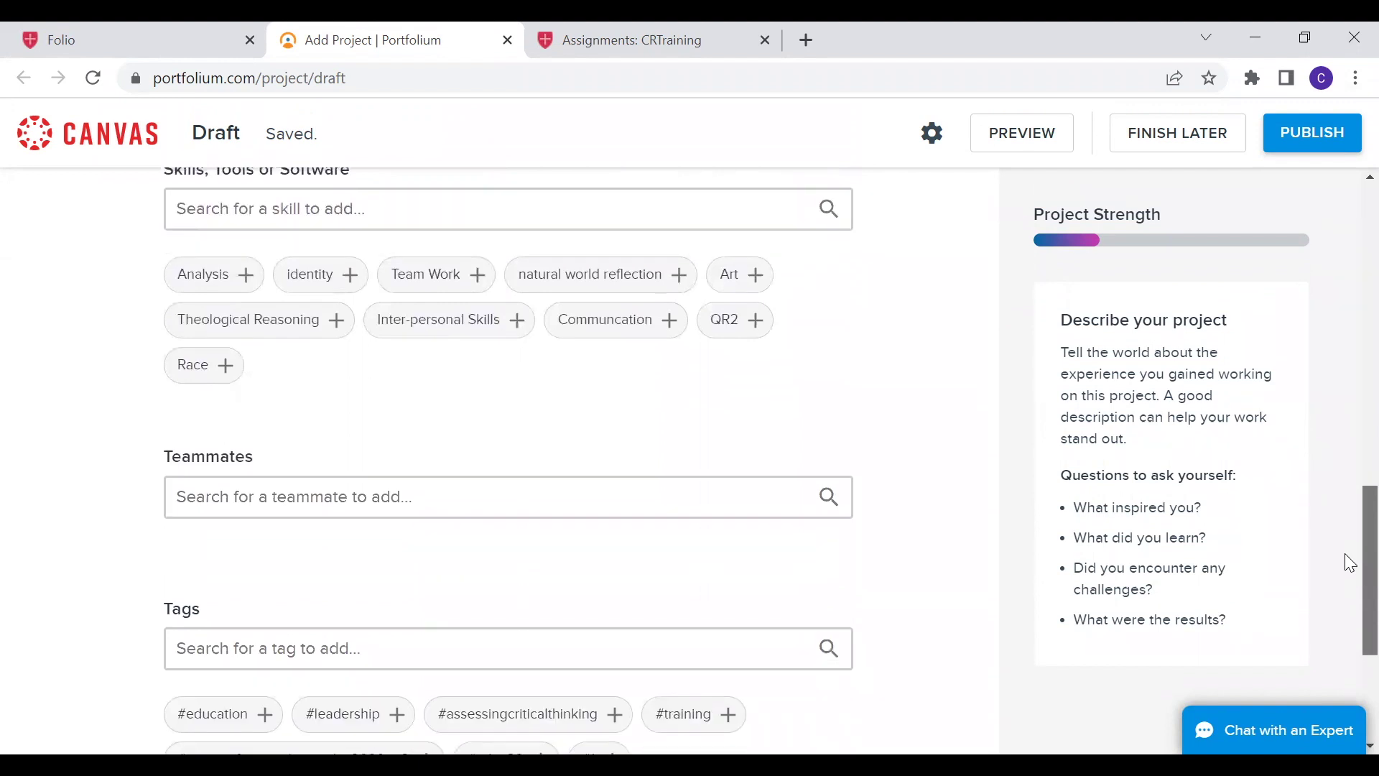
{"action": "scroll", "coordinate": [1350, 528], "scroll_direction": "up", "scroll_amount": 4}
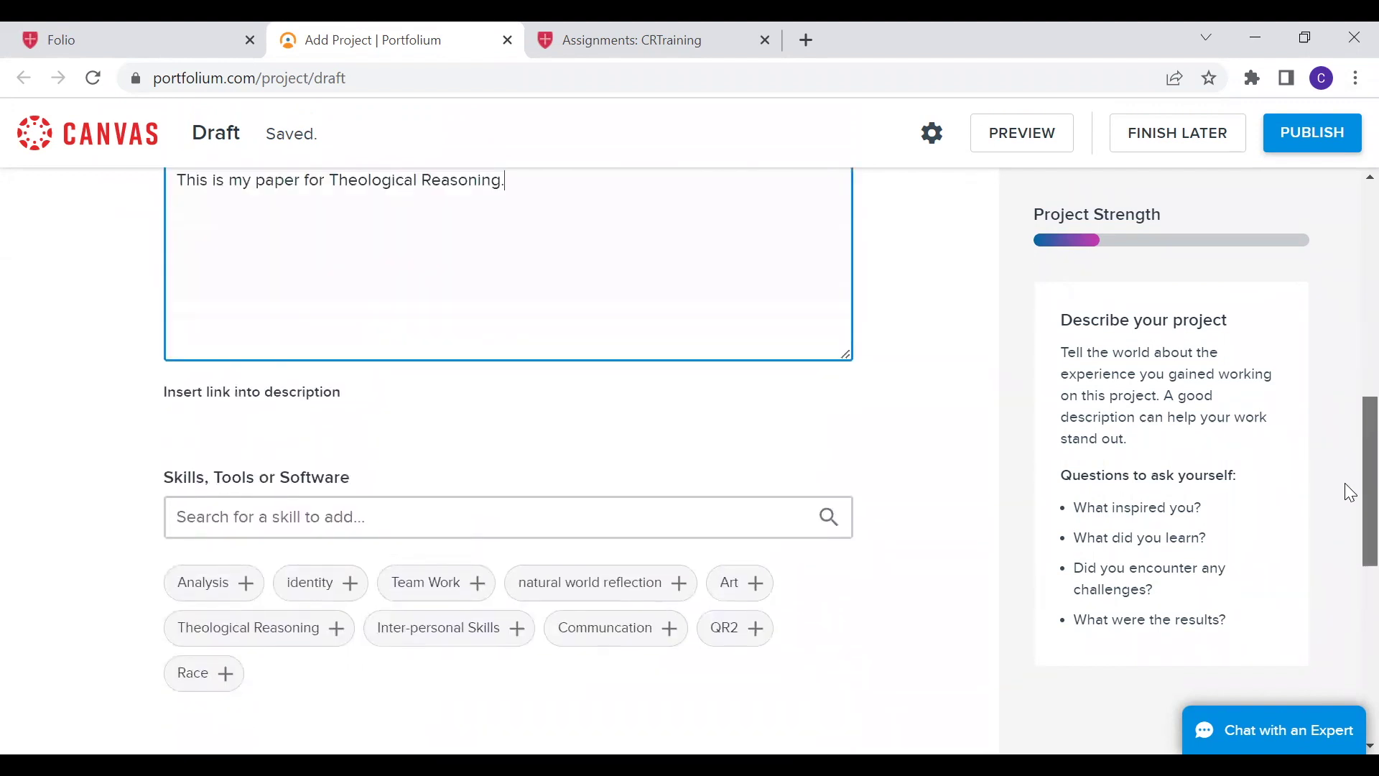
{"action": "scroll", "coordinate": [1351, 530], "scroll_direction": "down", "scroll_amount": 3}
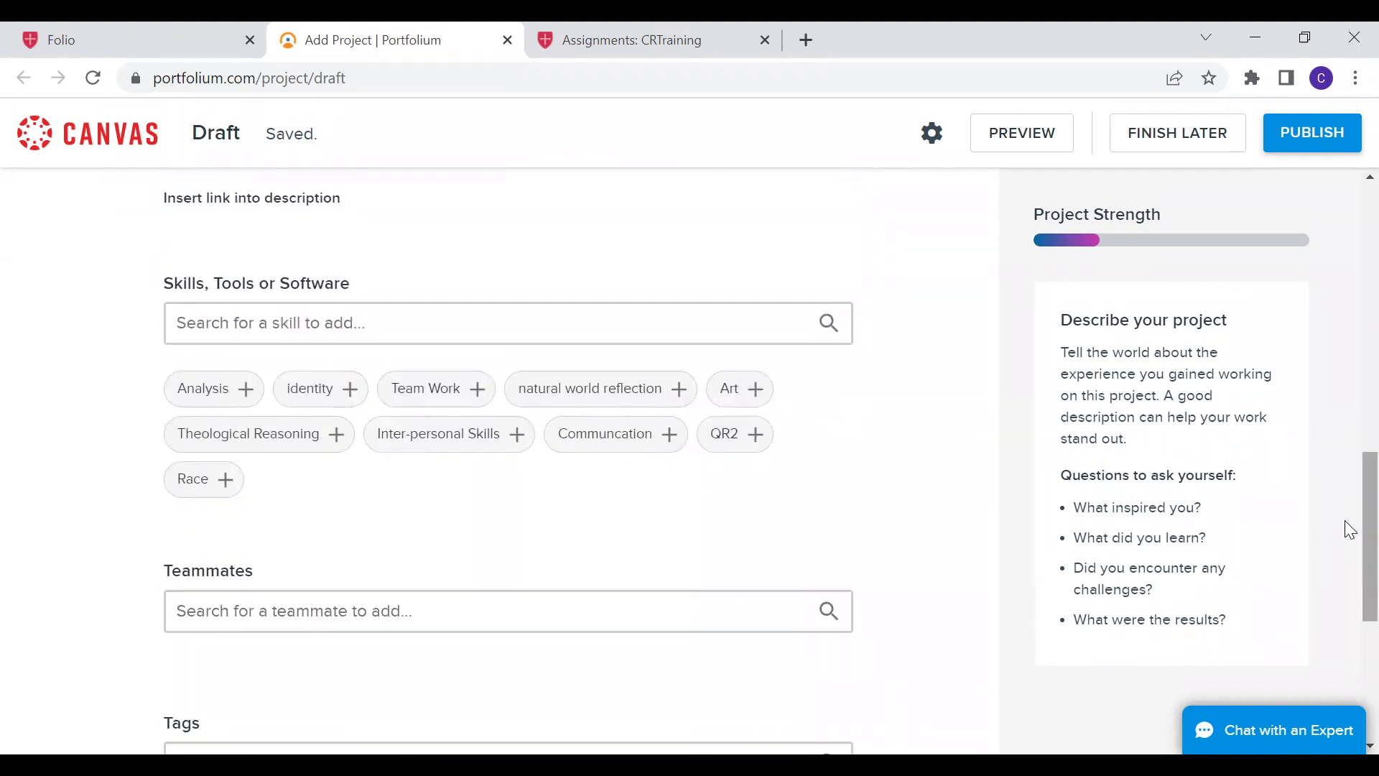
{"action": "scroll", "coordinate": [1349, 515], "scroll_direction": "up", "scroll_amount": 3}
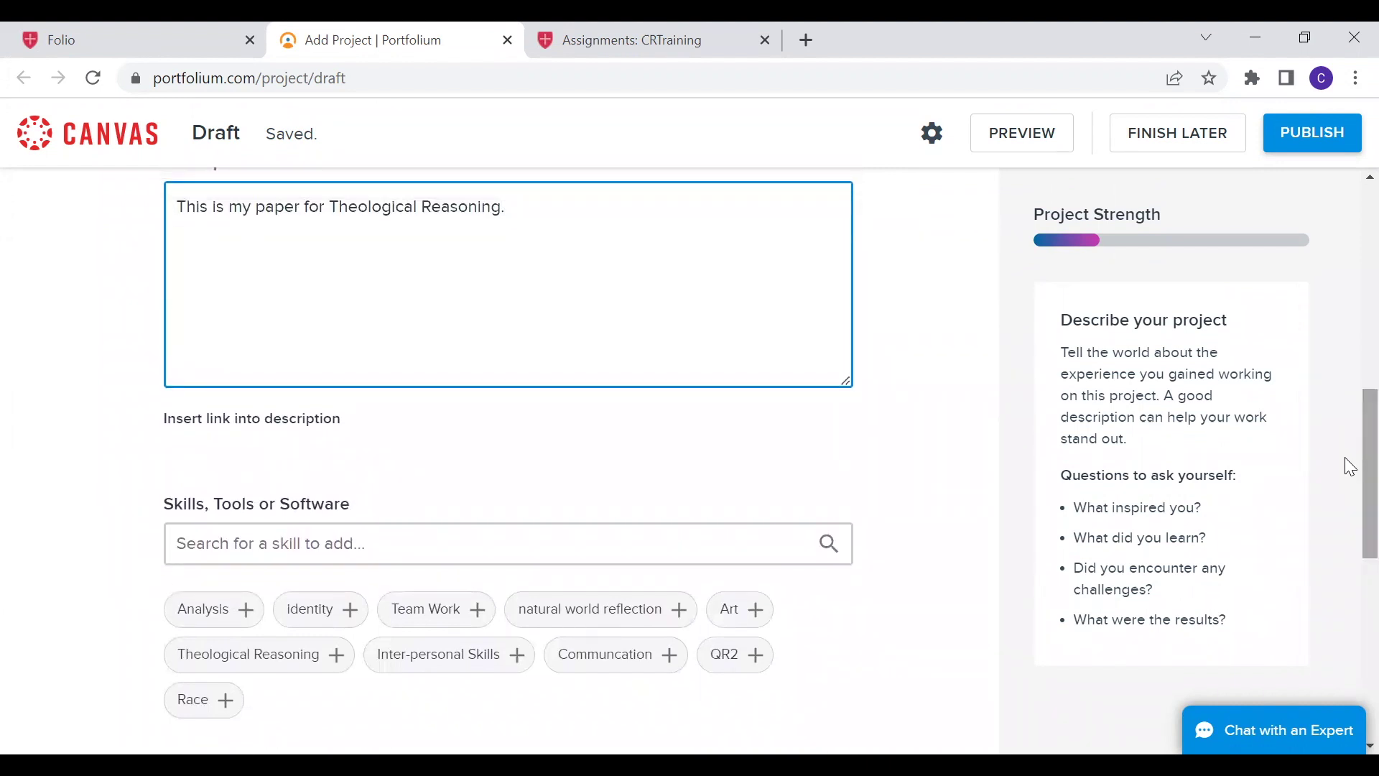
Step: Start publishing the project, setting its visibility to Private and disallowing comments from anyone on Portfolium
{"action": "left_click", "coordinate": [1328, 147]}
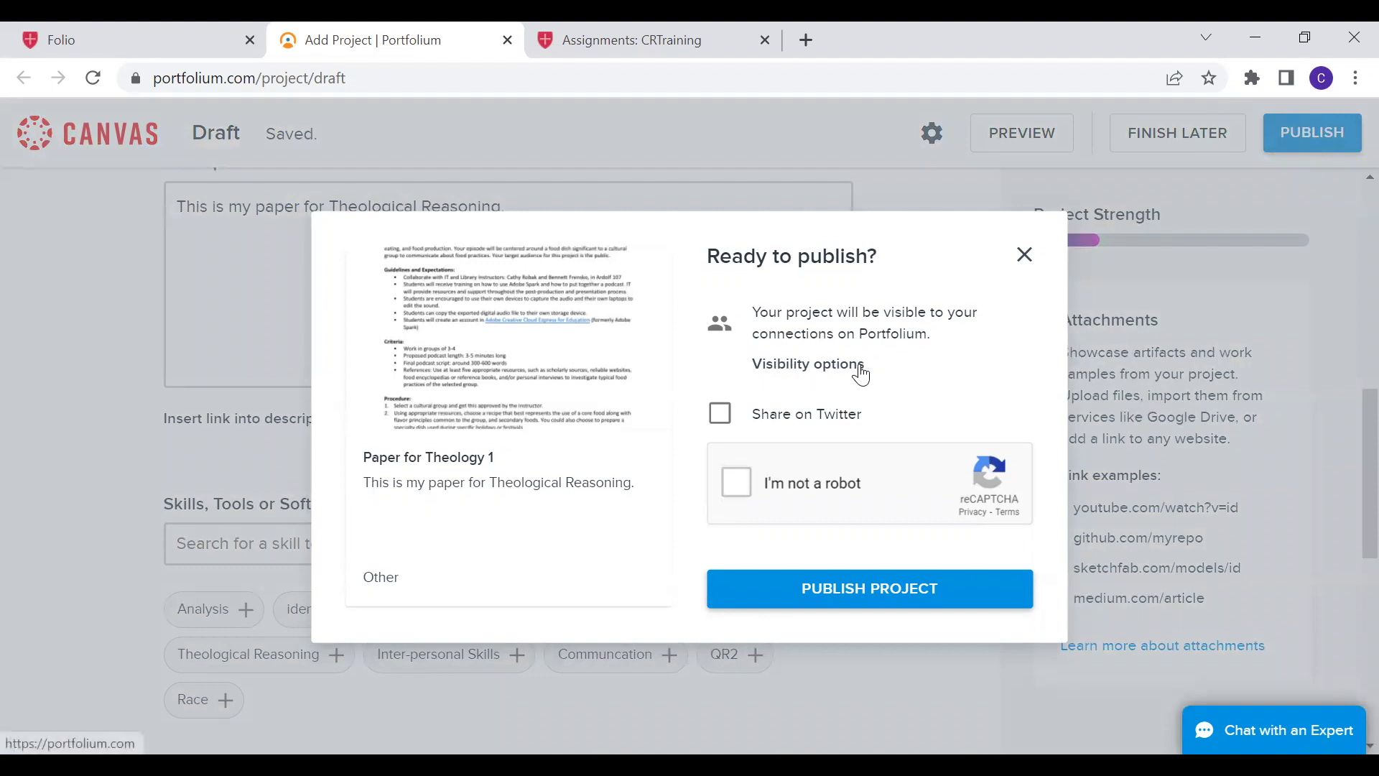
{"action": "left_click", "coordinate": [817, 364]}
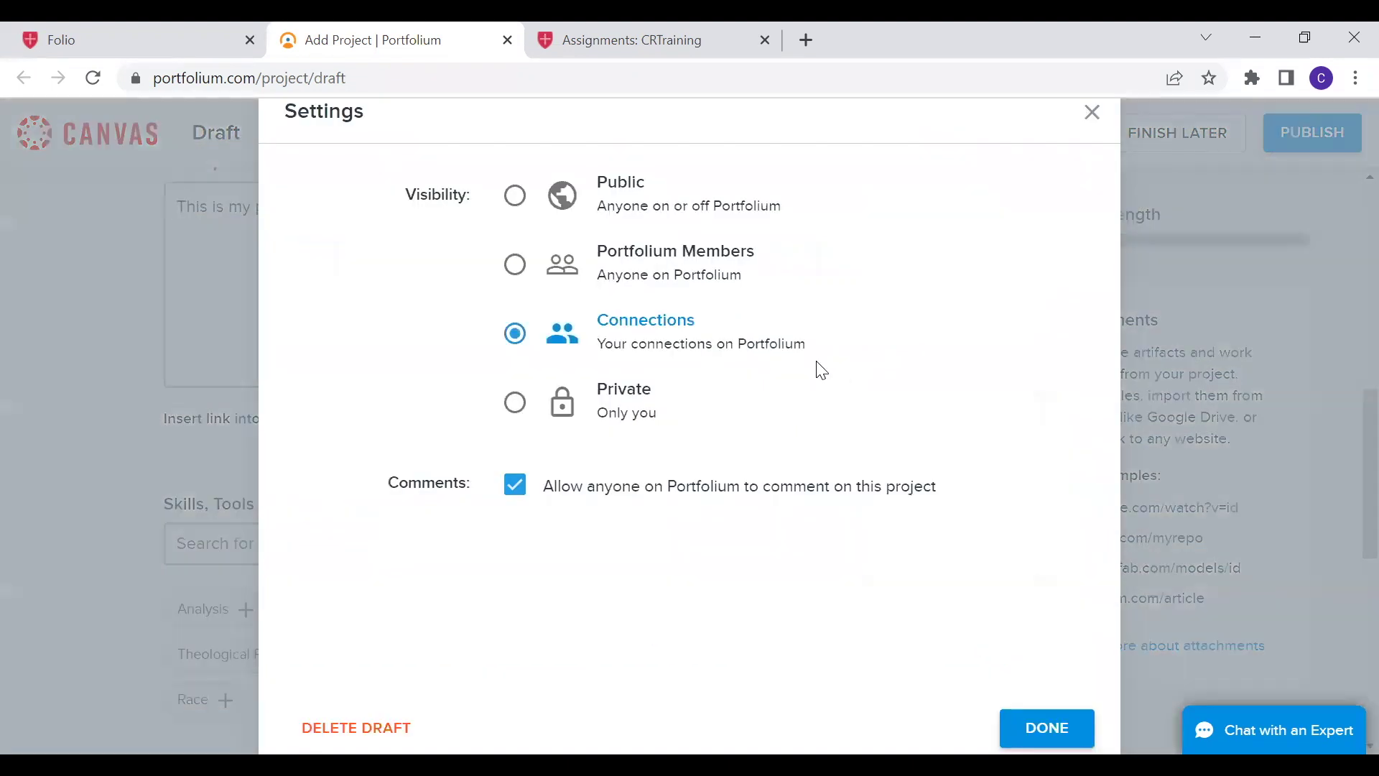
{"action": "left_click", "coordinate": [520, 408]}
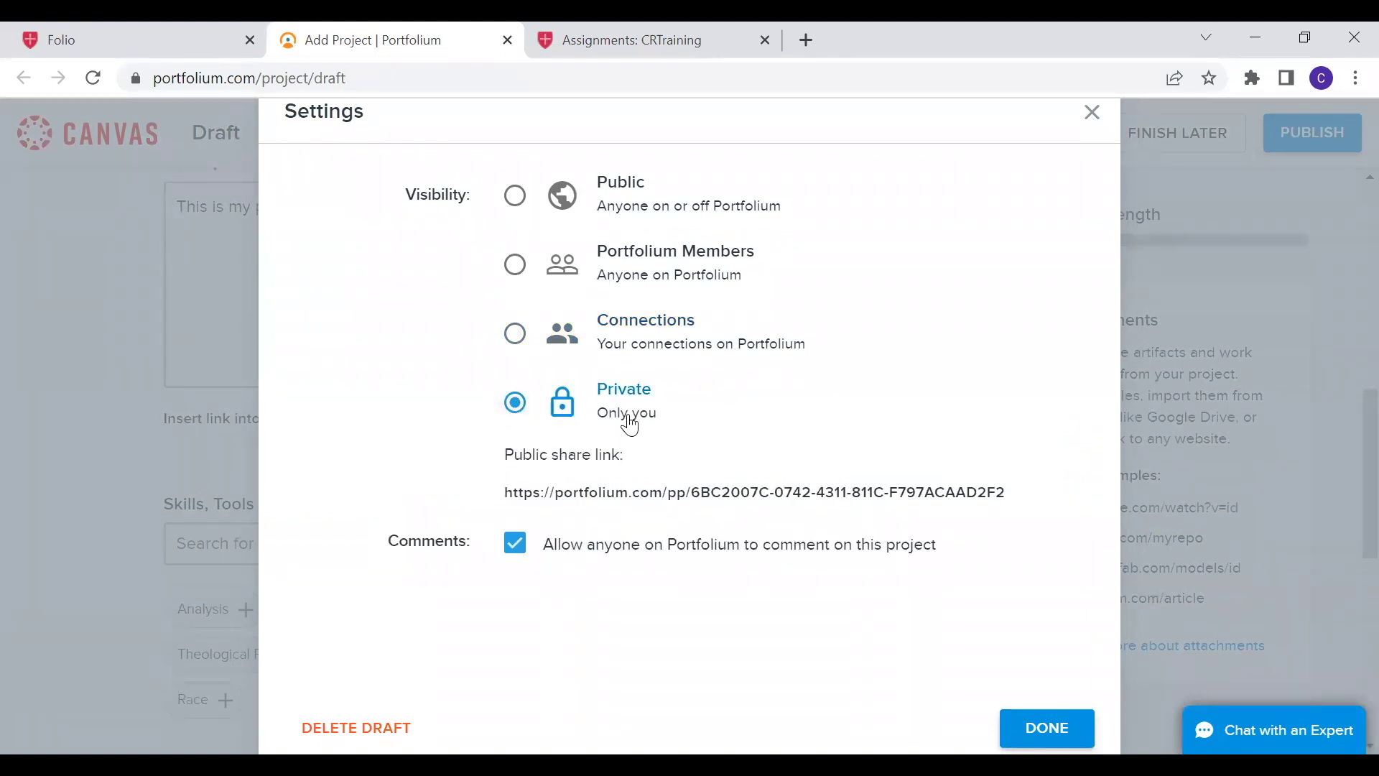
{"action": "left_click", "coordinate": [635, 501]}
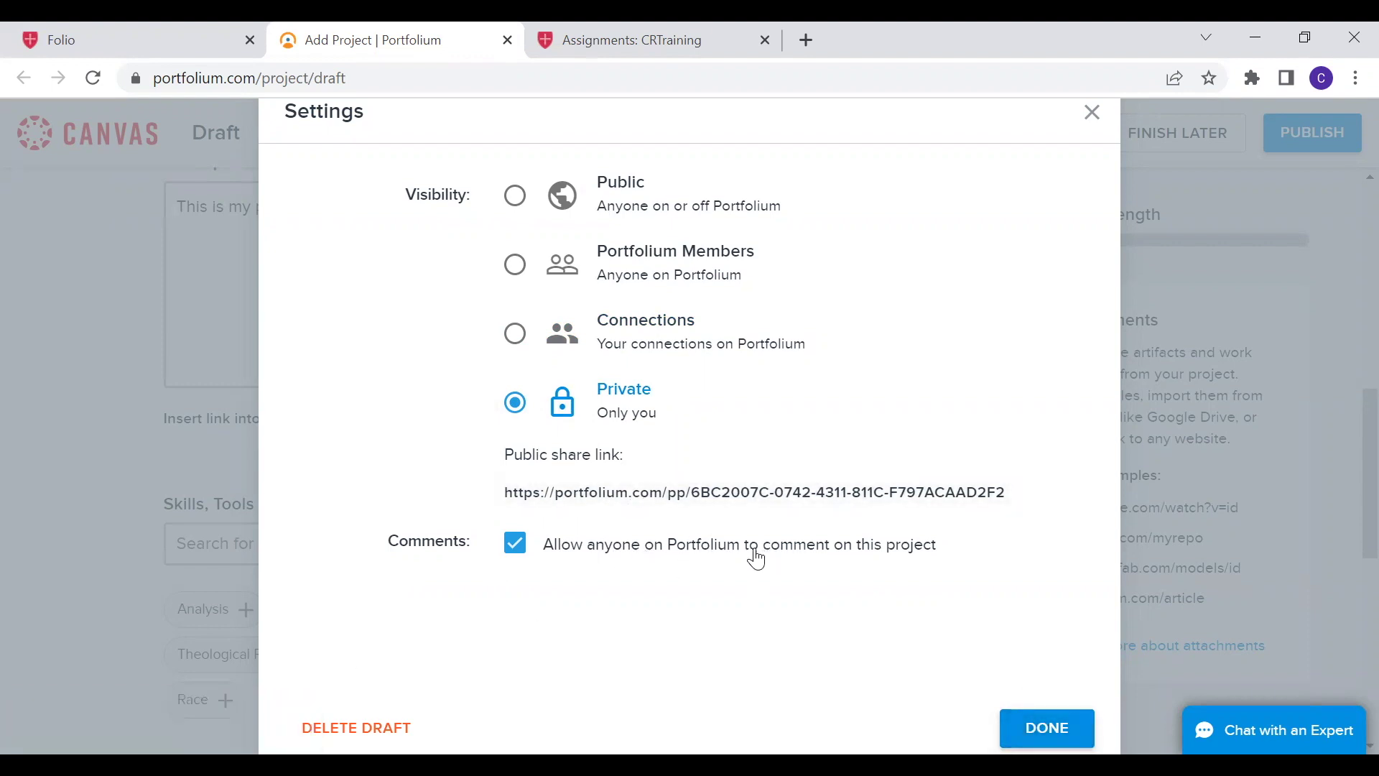
{"action": "left_click", "coordinate": [516, 546]}
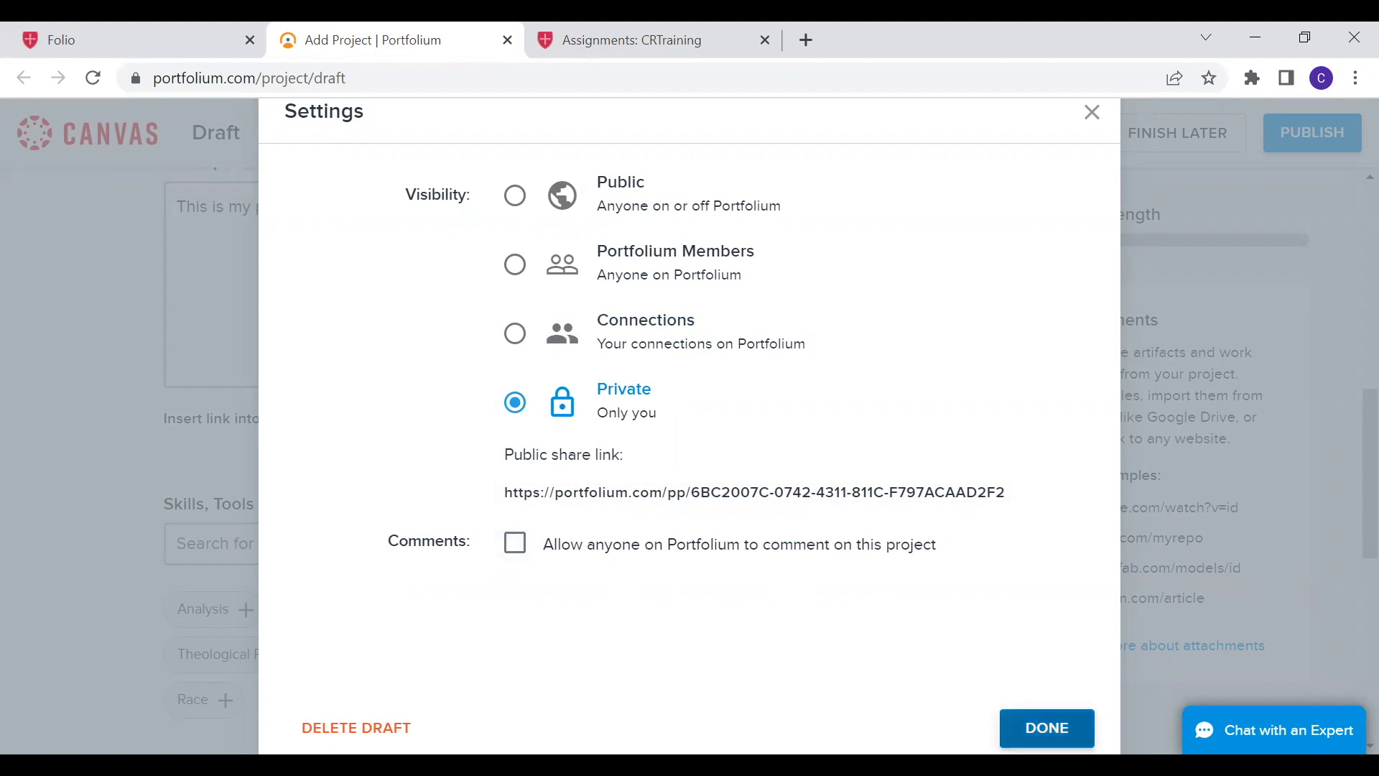
{"action": "left_click", "coordinate": [1047, 727]}
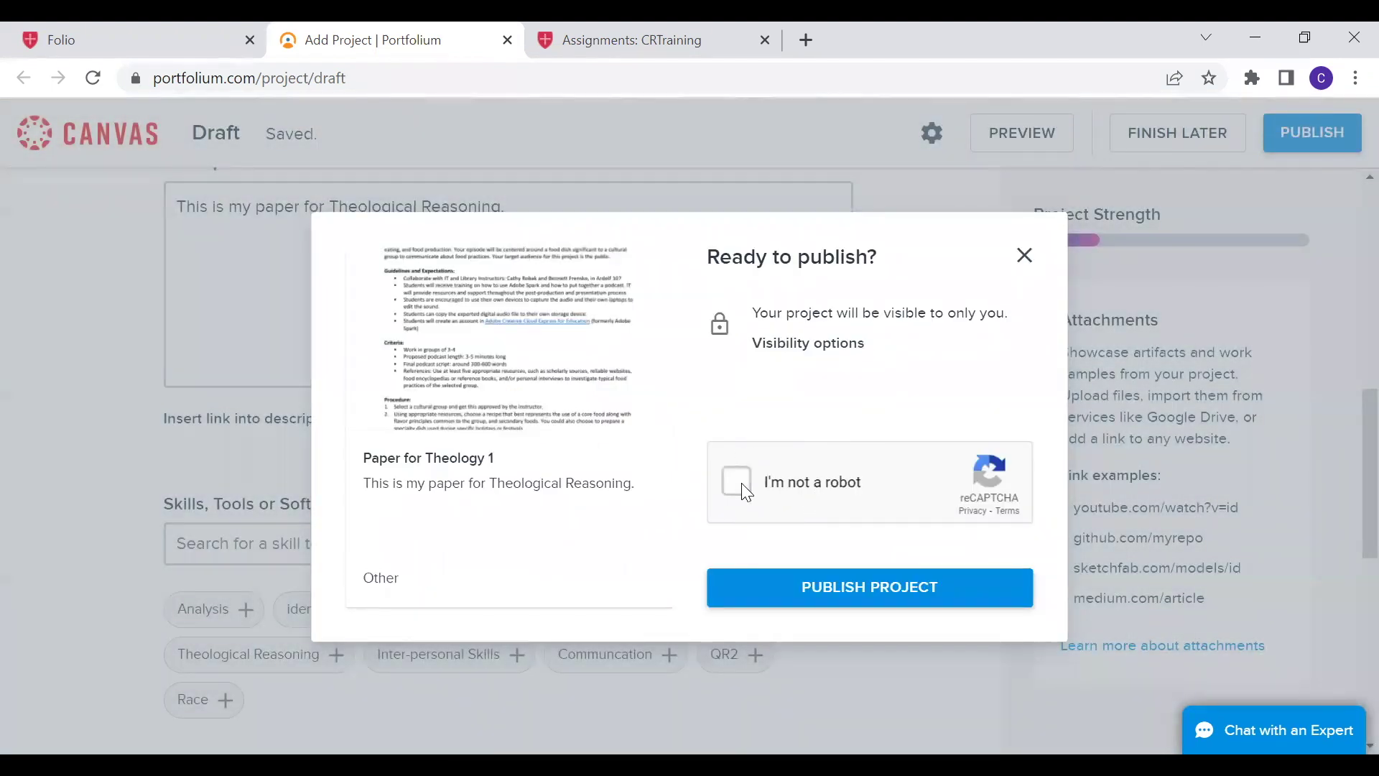
Step: Publish the "Paper for Theology 1" project and close its published view to return to the portfolio
{"action": "left_click", "coordinate": [893, 590]}
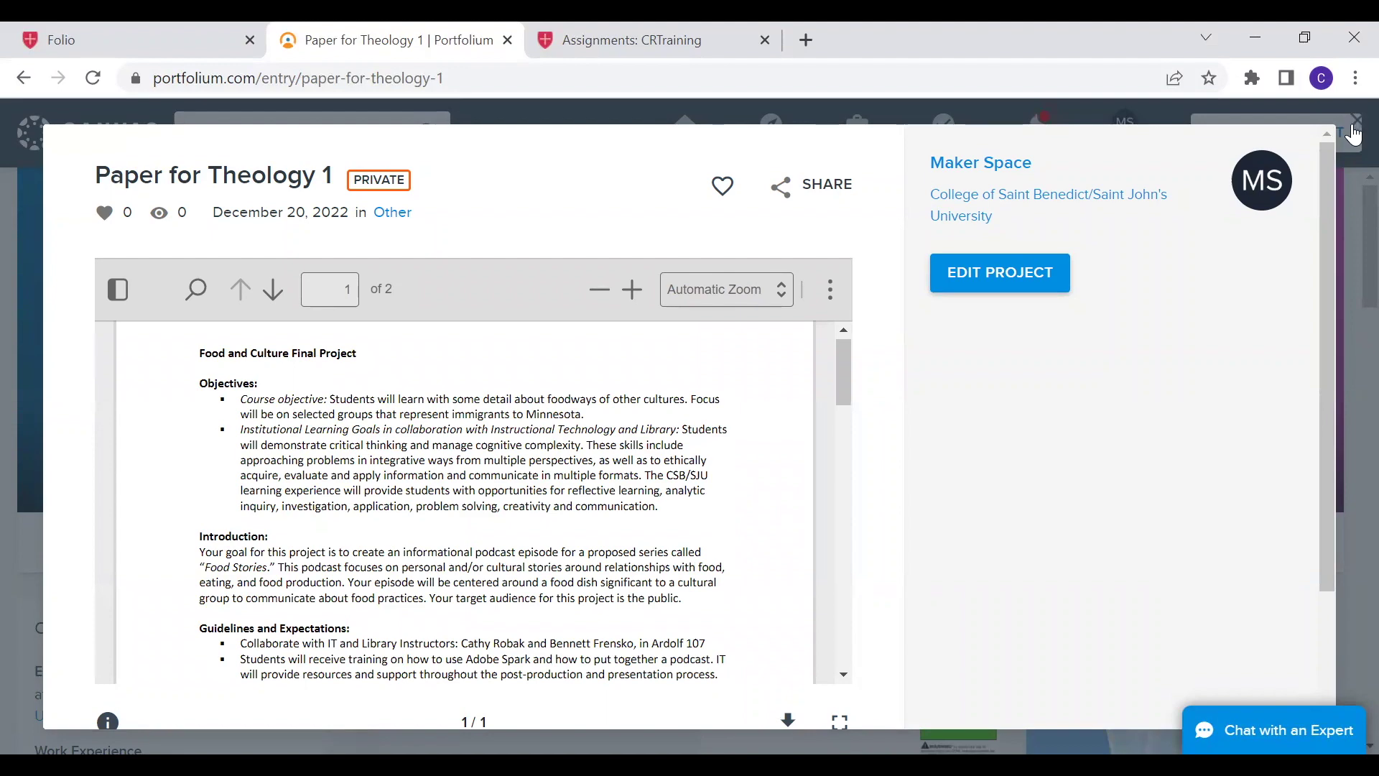
{"action": "left_click", "coordinate": [1354, 125]}
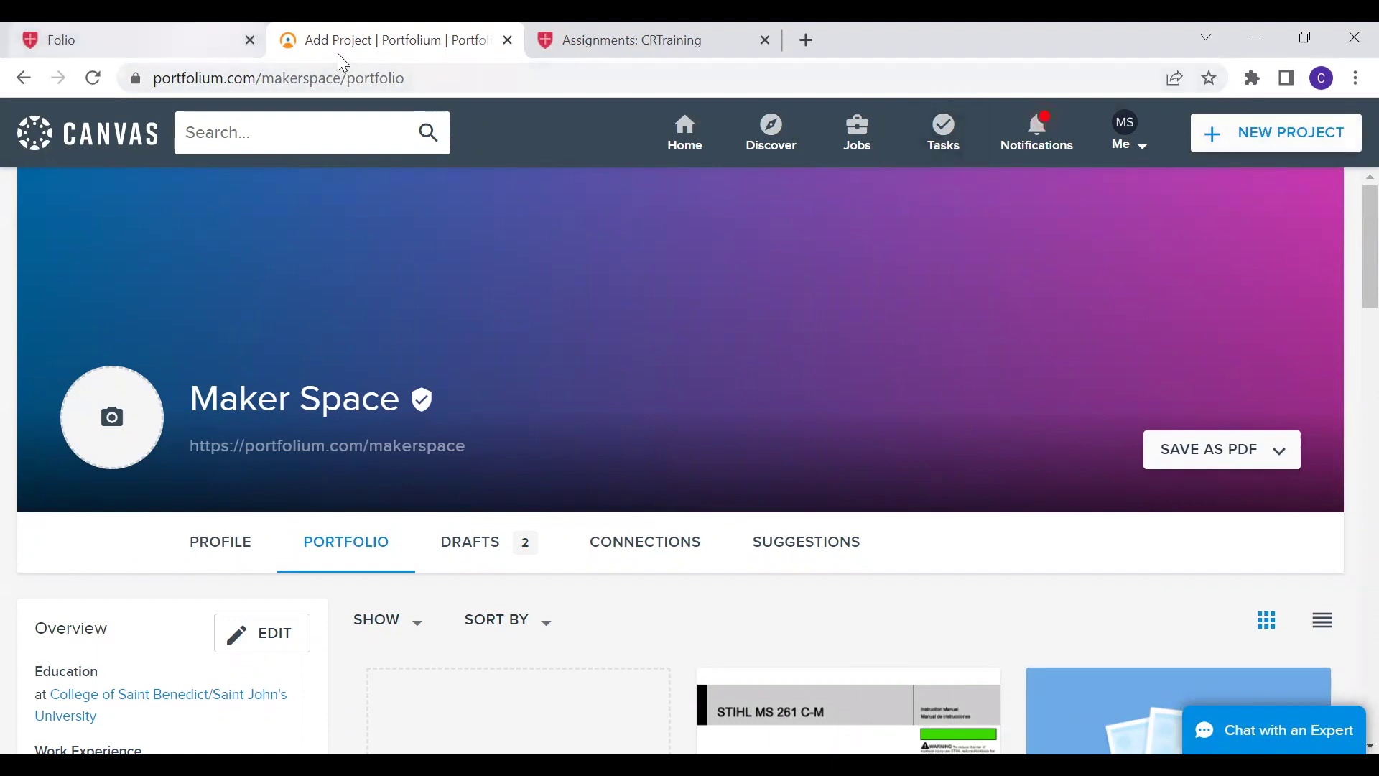
Step: Switch back to Canvas and open the "Folio Link" assignment in the CRTraining course
{"action": "key", "text": "ctrl+shift+Tab"}
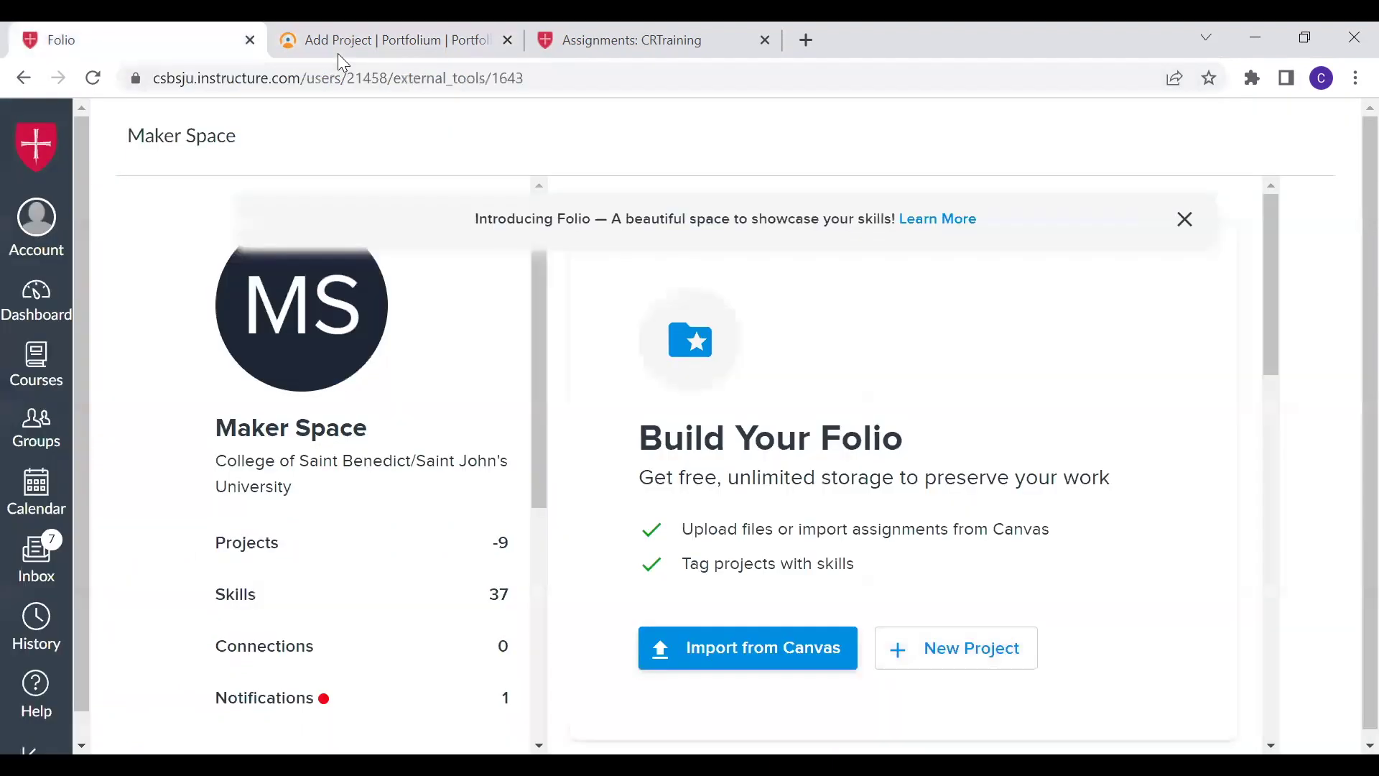
{"action": "left_click", "coordinate": [39, 299]}
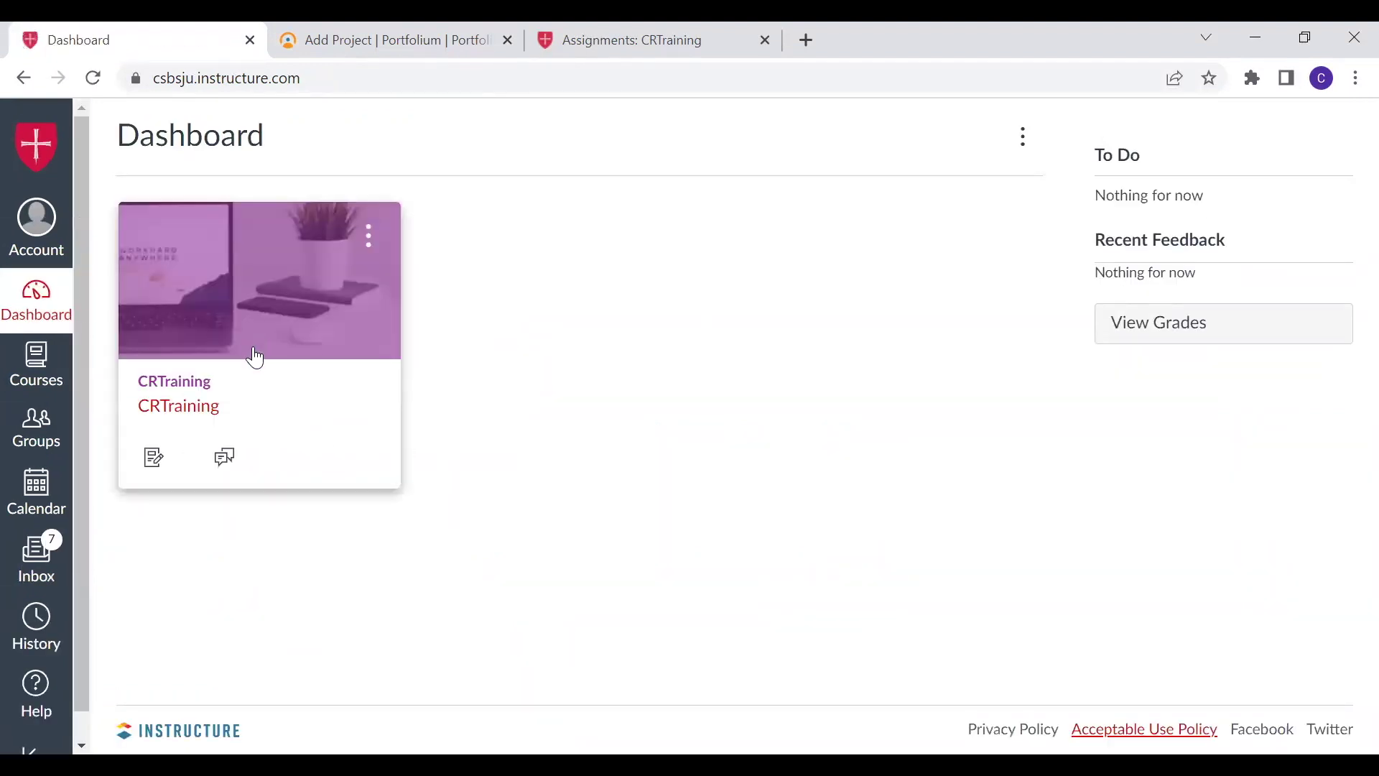
{"action": "left_click", "coordinate": [253, 346]}
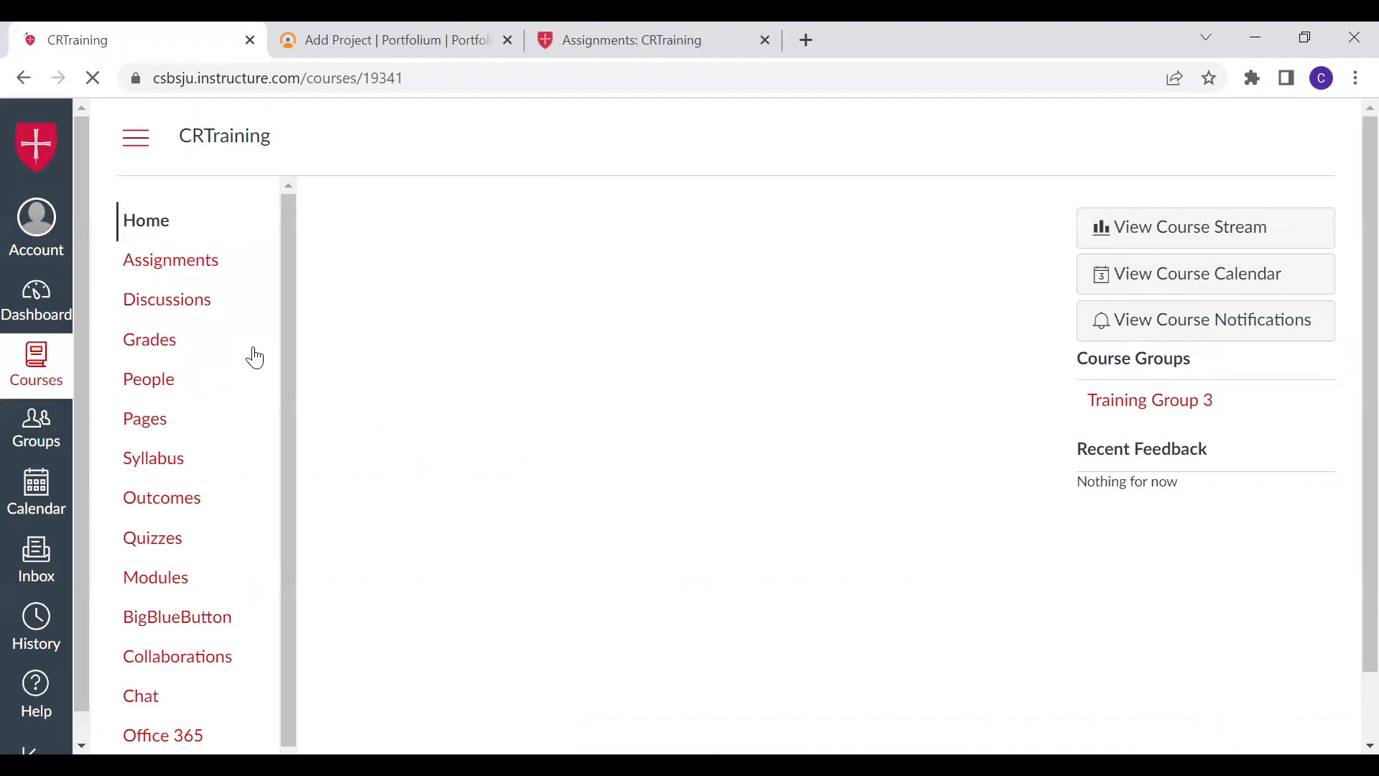
{"action": "left_click", "coordinate": [191, 268]}
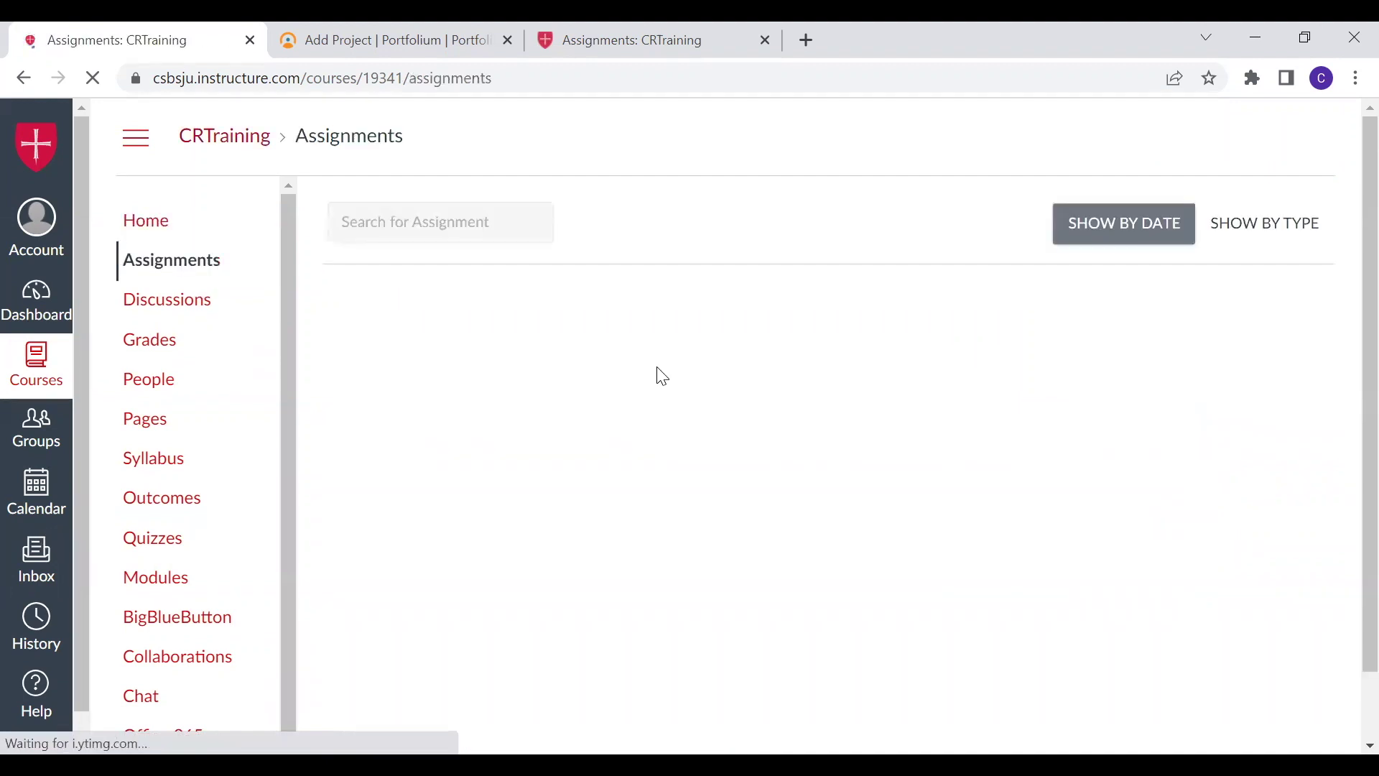
{"action": "left_click", "coordinate": [438, 459]}
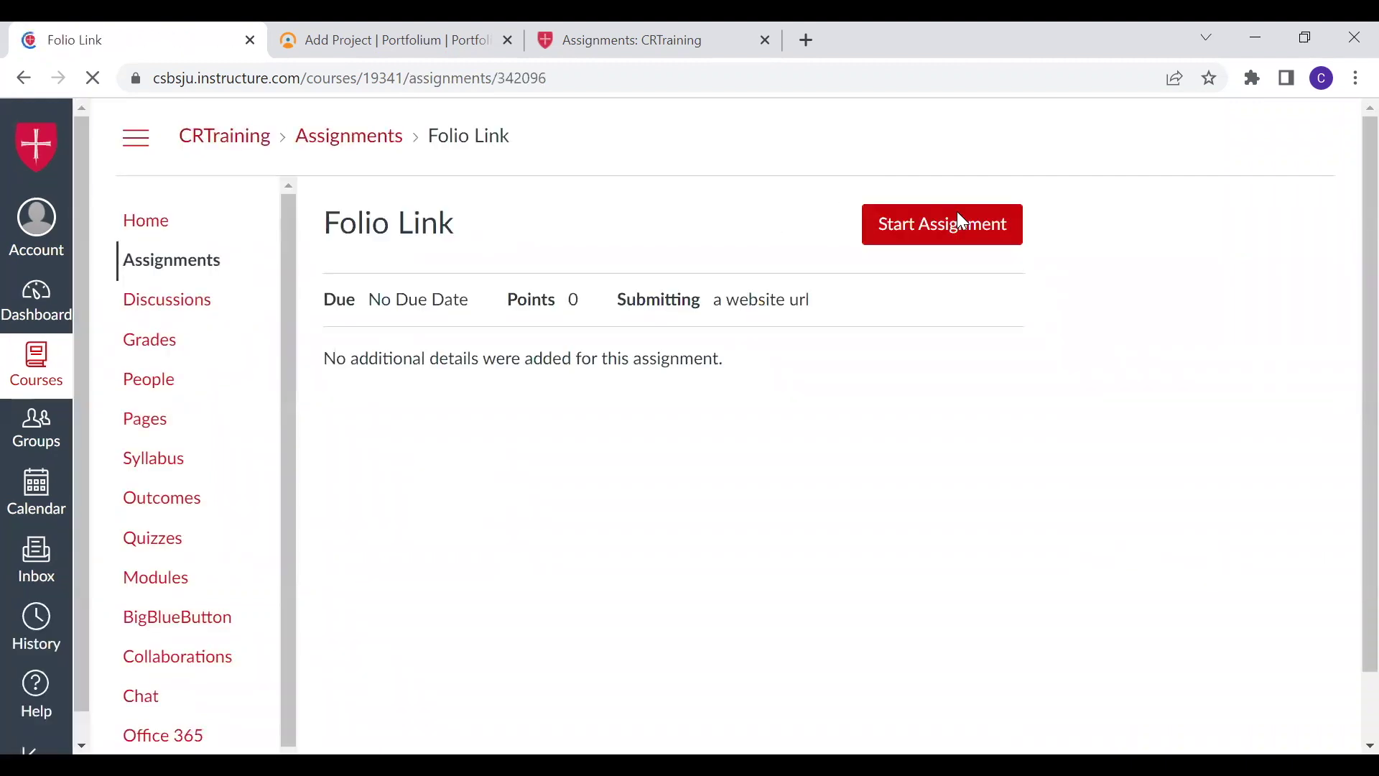
Step: Start the Folio Link assignment, paste the copied Portfolium project link as the website URL, and submit it
{"action": "left_click", "coordinate": [939, 229]}
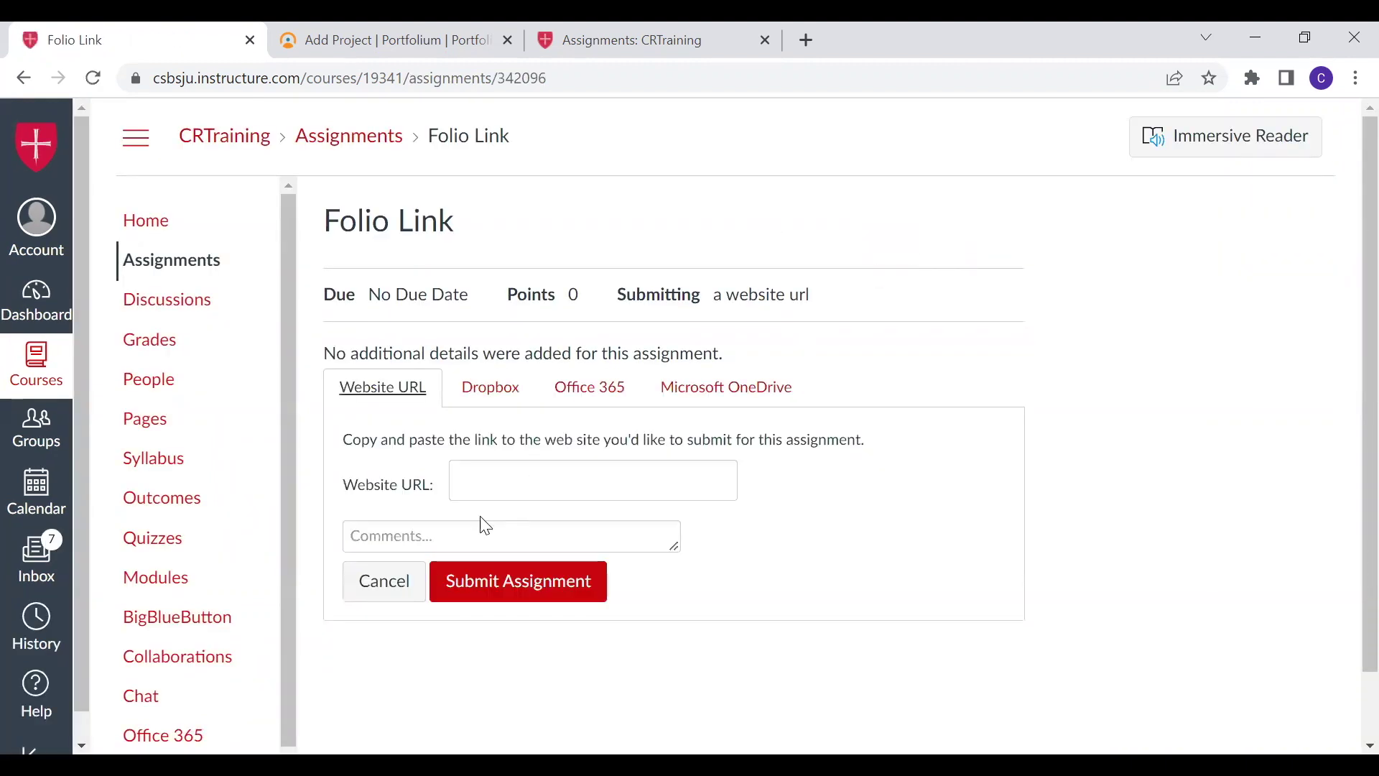
{"action": "left_click", "coordinate": [508, 484]}
{"action": "key", "text": "ctrl+v"}
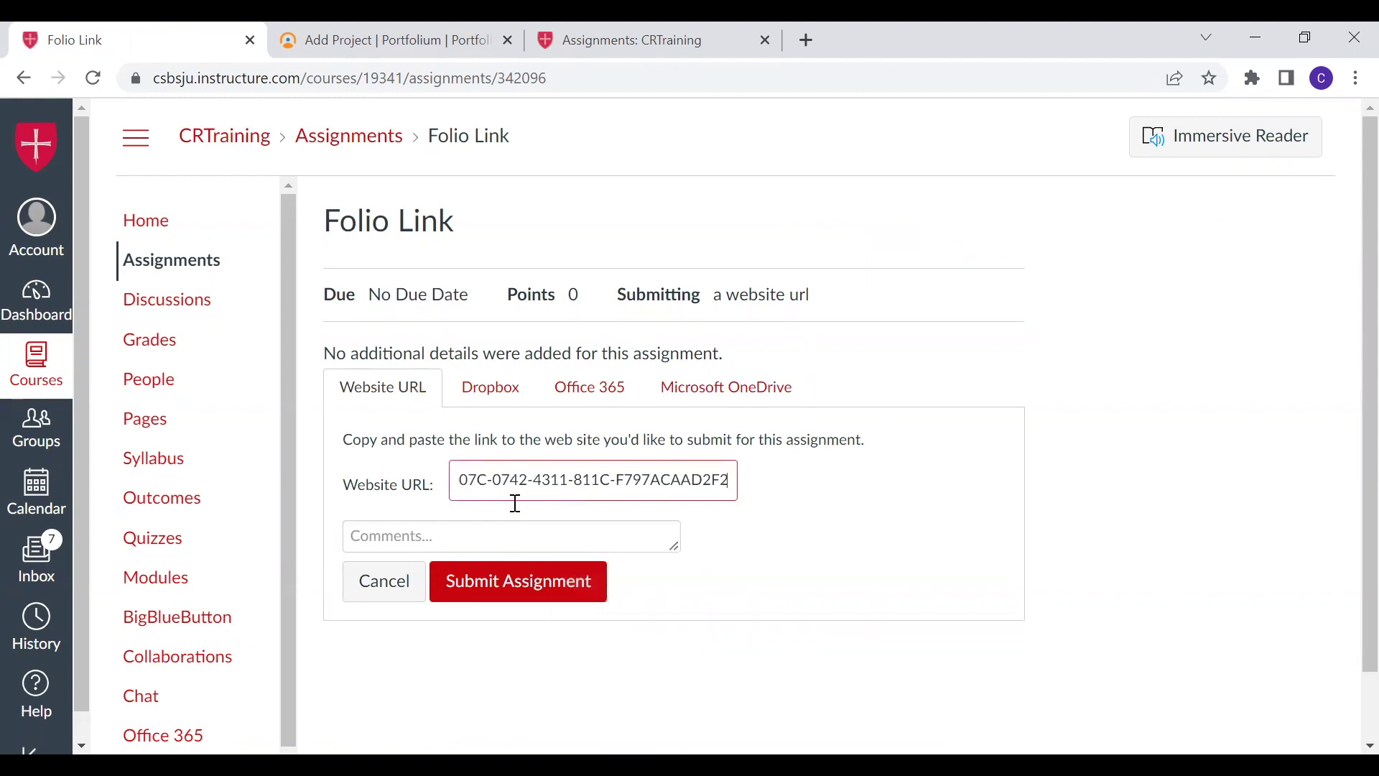
{"action": "left_click", "coordinate": [520, 583]}
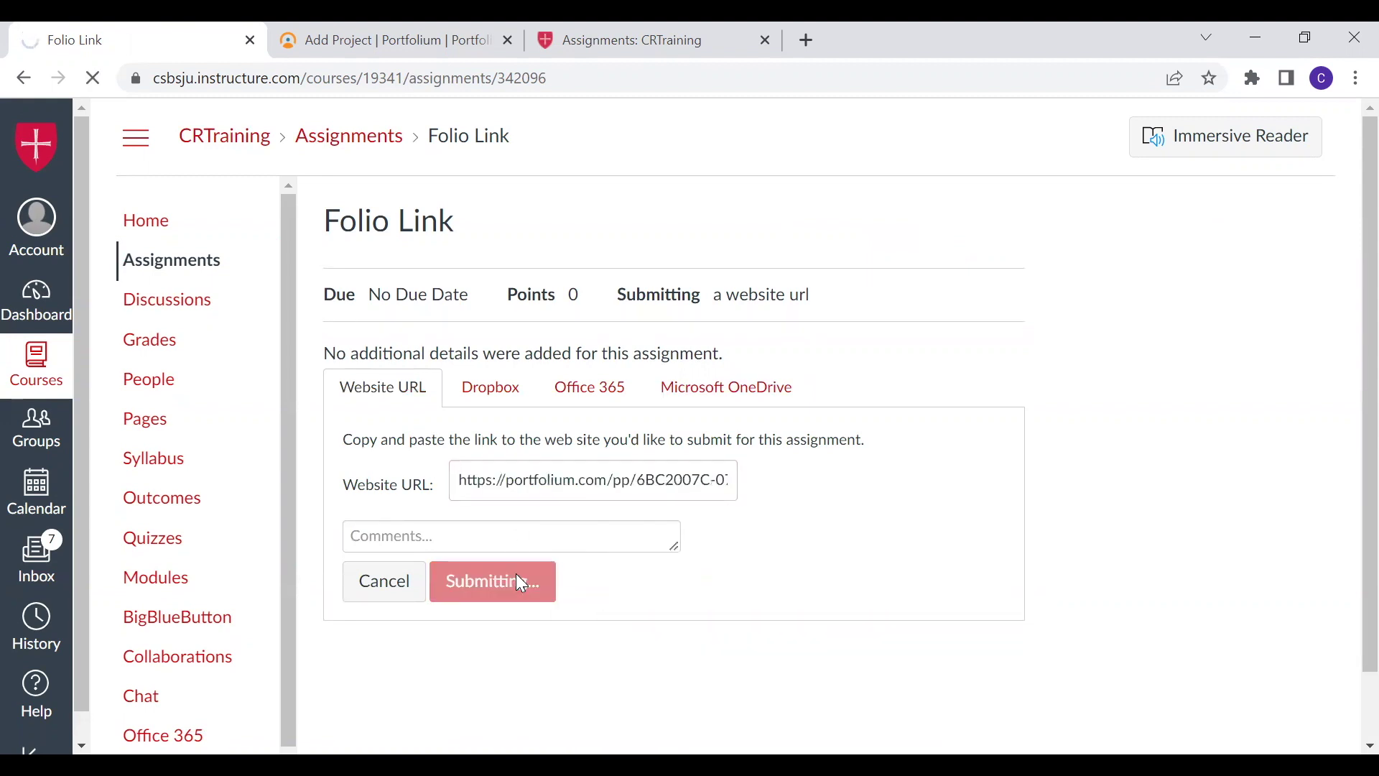